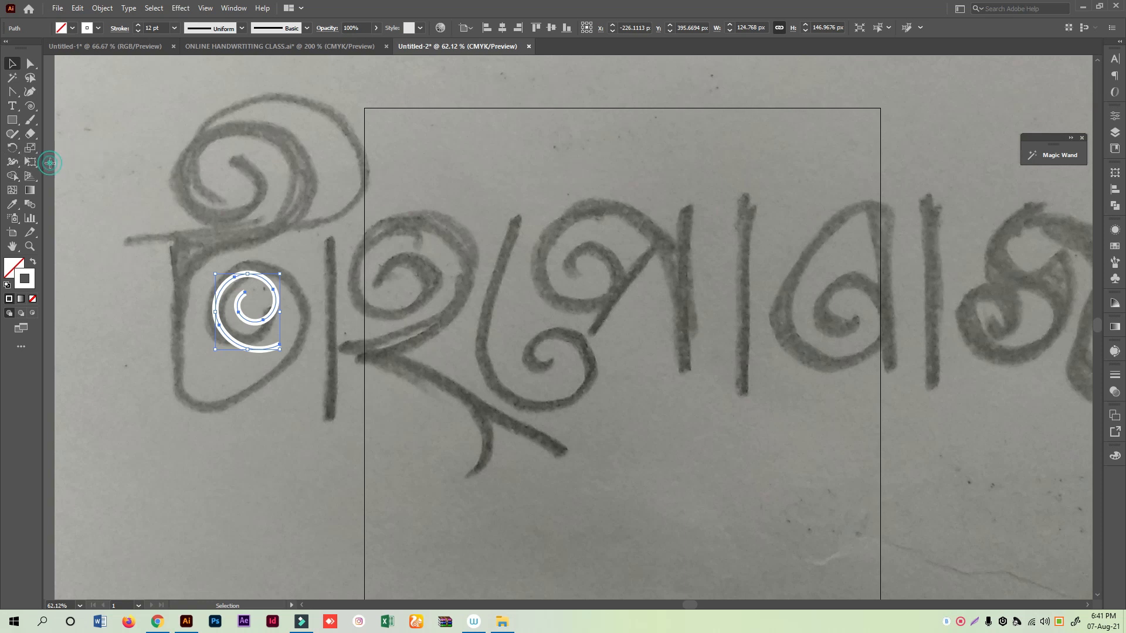
- Reflect the white spiral across the vertical axis and rotate it to follow the curl inside the first letter's sketch
{"action": "double_click", "coordinate": [12, 148]}
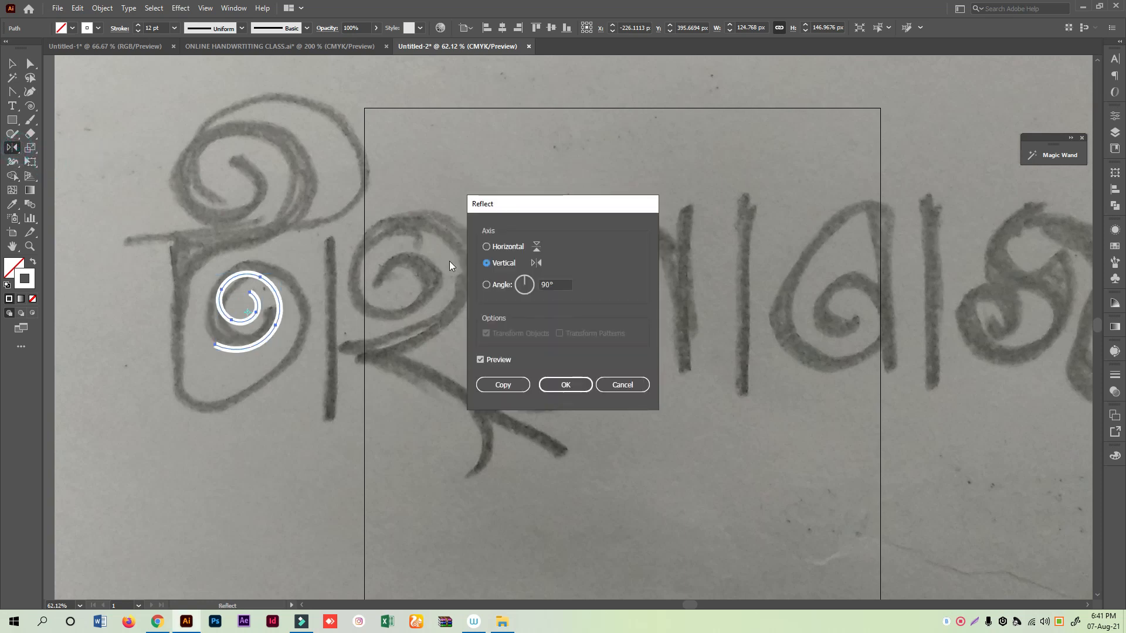
{"action": "left_click", "coordinate": [565, 384]}
{"action": "left_click", "coordinate": [13, 65]}
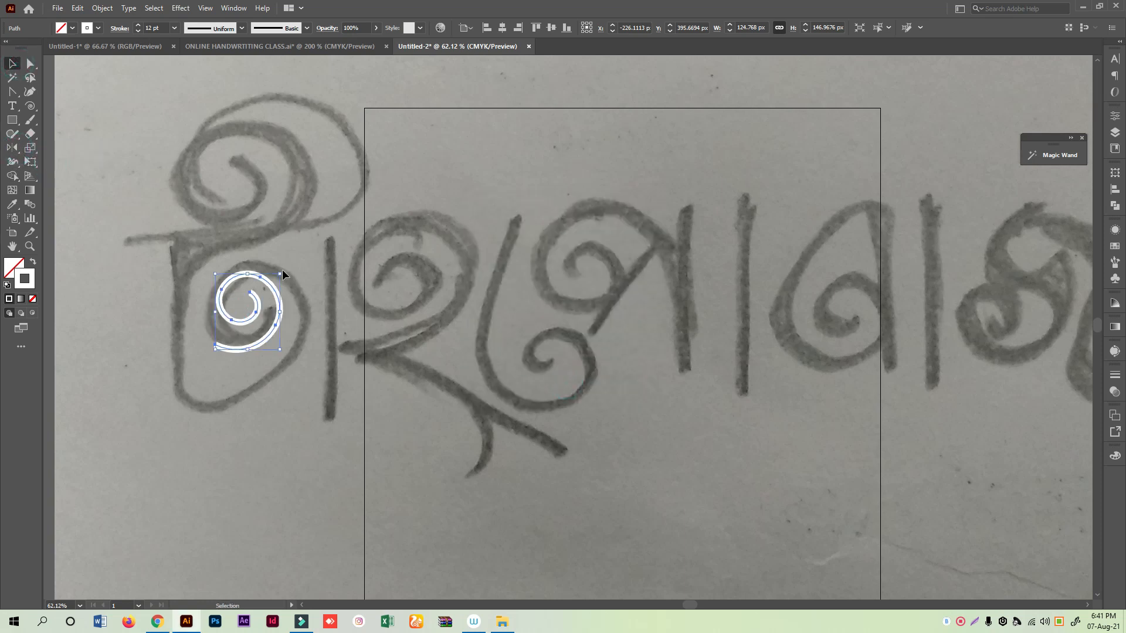
{"action": "left_click_drag", "start_coordinate": [285, 267], "coordinate": [297, 292]}
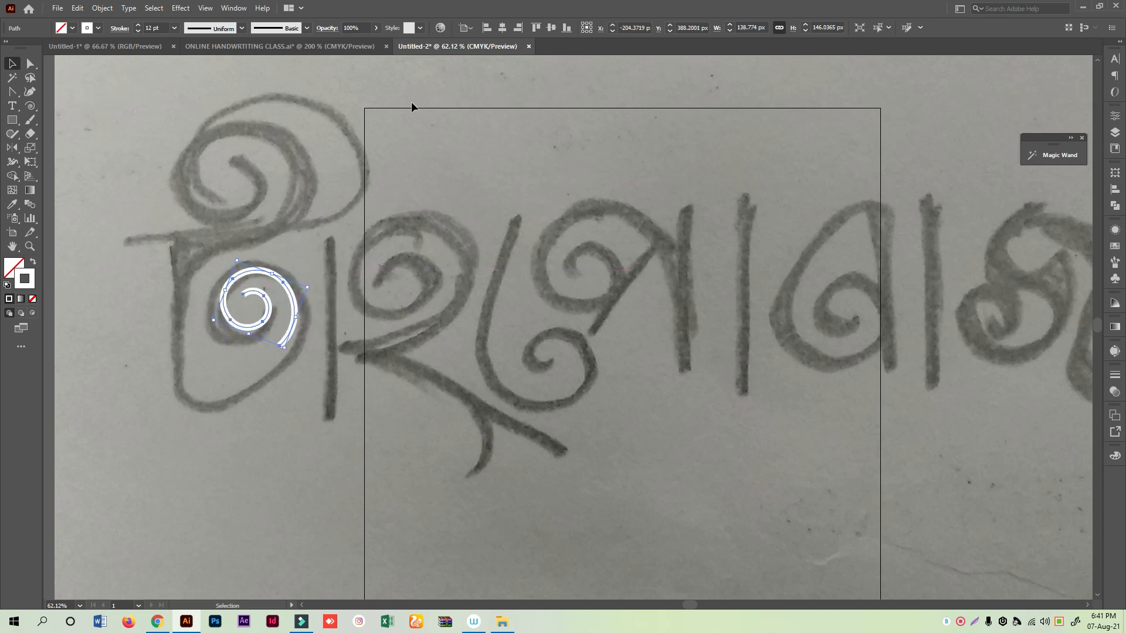
- Show the rulers and place two horizontal guides marking the upper and lower limits of the sketched letters
{"action": "key", "text": "ctrl+r"}
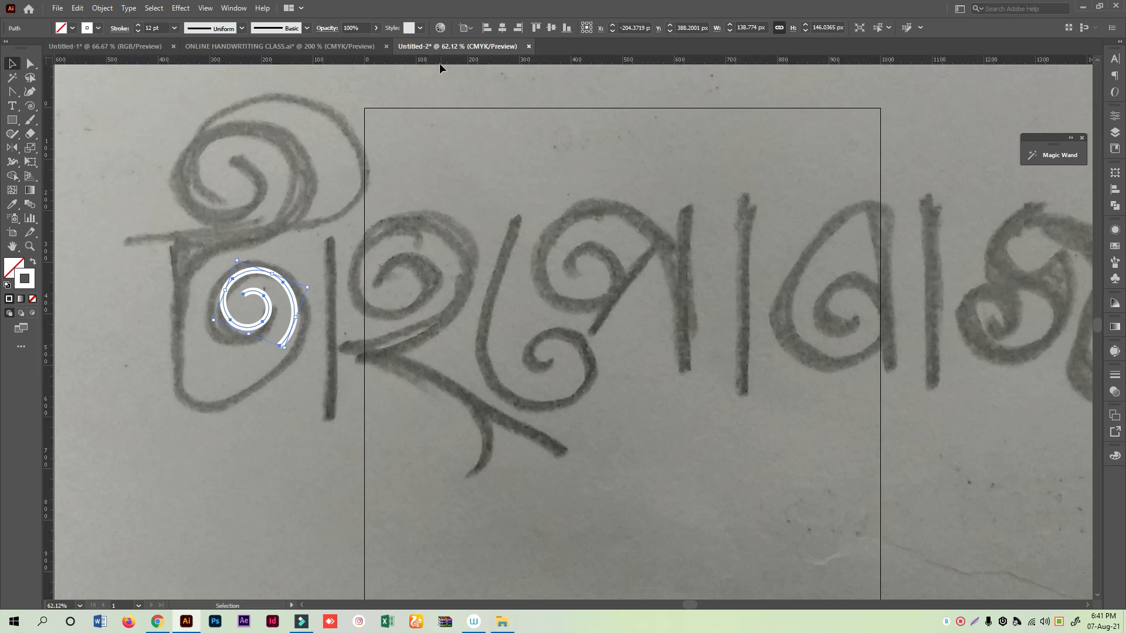
{"action": "left_click_drag", "start_coordinate": [438, 62], "coordinate": [433, 233]}
{"action": "left_click_drag", "start_coordinate": [555, 64], "coordinate": [533, 414]}
{"action": "left_click", "coordinate": [704, 145]}
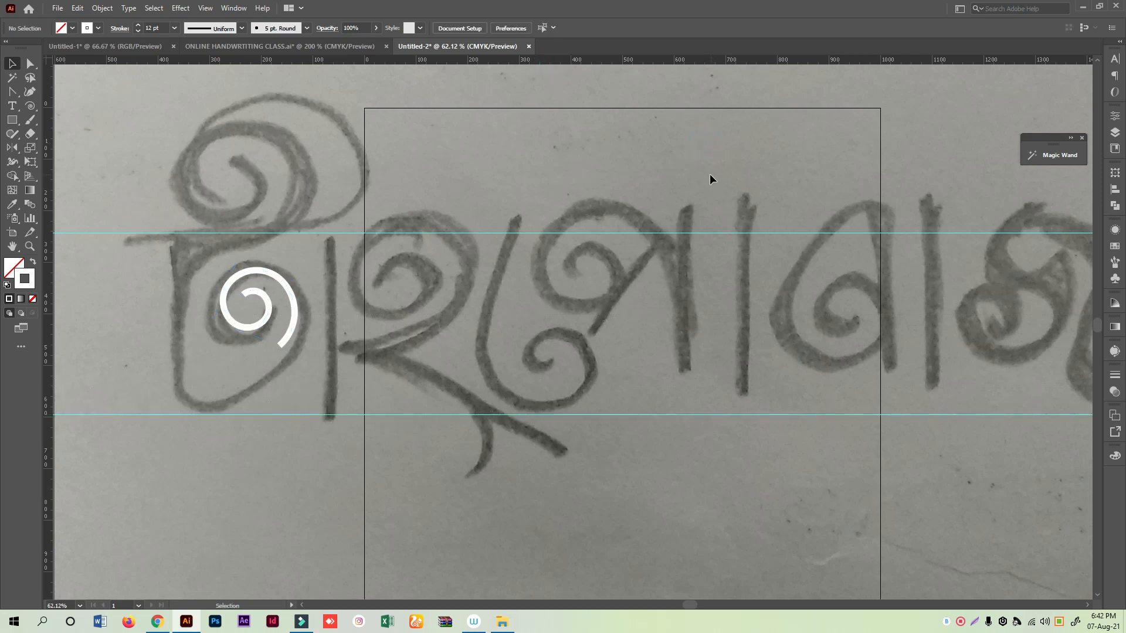
- Rotate the sketch photo slightly clockwise to level the lettering along the guides, reposition it, and lock it
{"action": "key", "text": "ctrl+minus"}
{"action": "key", "text": "ctrl+minus"}
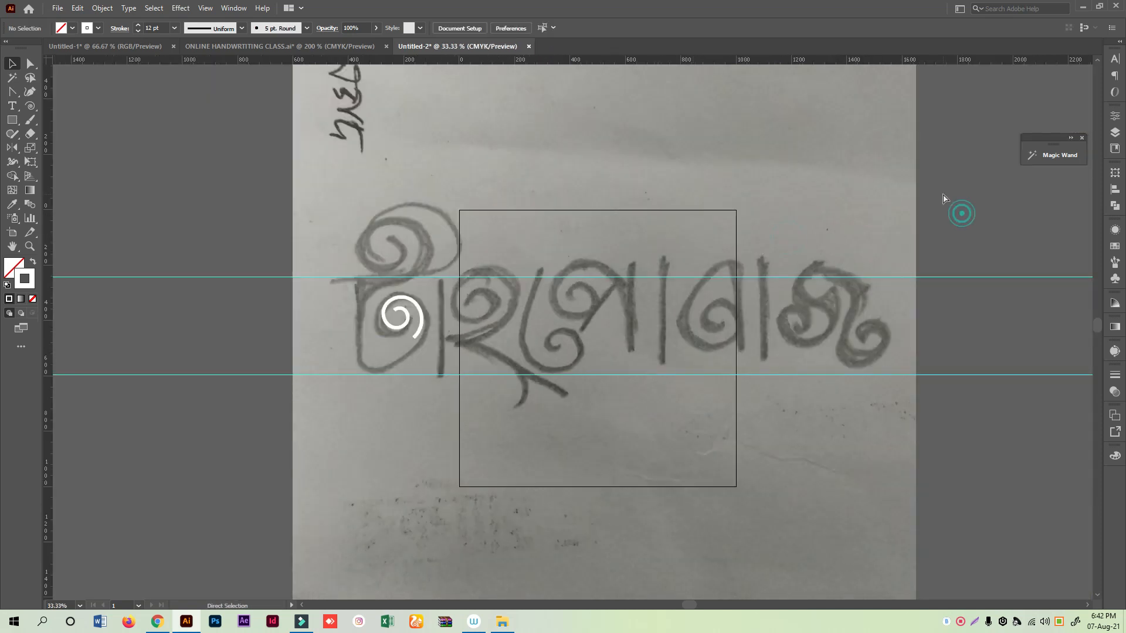
{"action": "left_click_drag", "start_coordinate": [944, 199], "coordinate": [887, 207]}
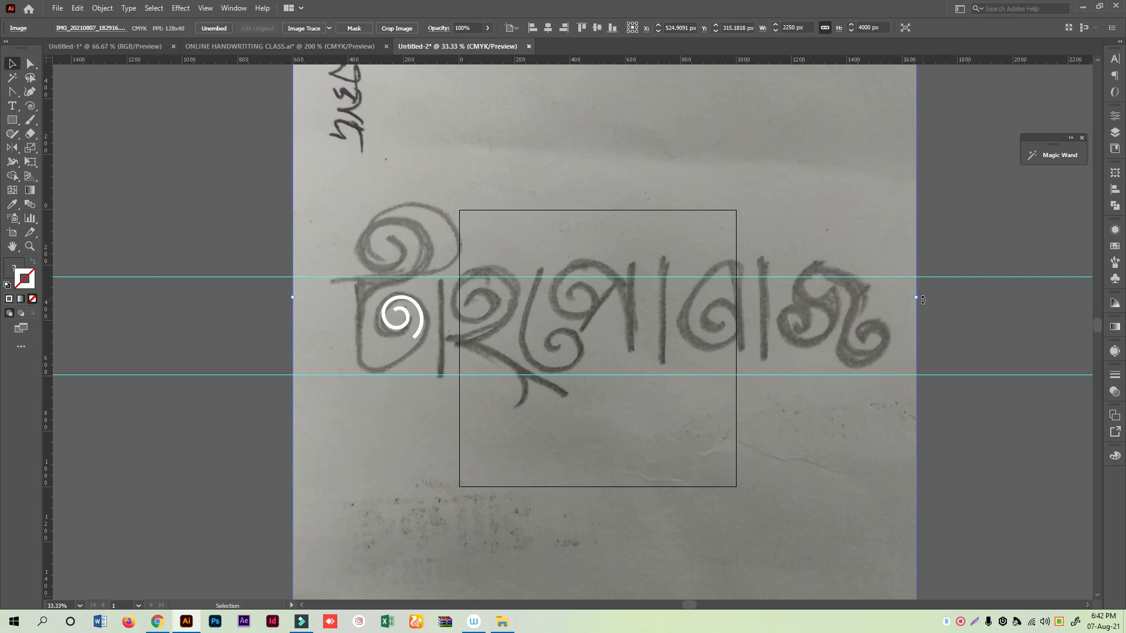
{"action": "left_click_drag", "start_coordinate": [922, 300], "coordinate": [927, 314]}
{"action": "left_click_drag", "start_coordinate": [689, 155], "coordinate": [687, 166]}
{"action": "key", "text": "ctrl+2"}
{"action": "key", "text": "ctrl+plus"}
{"action": "key", "text": "ctrl+plus"}
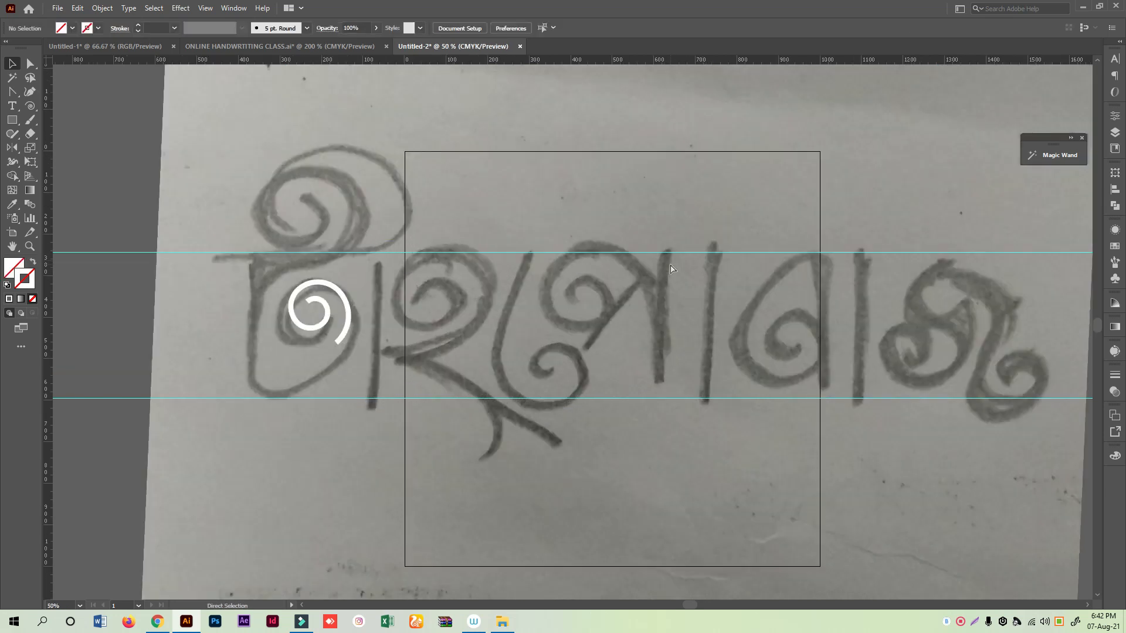
- Extend the spiral's outer end with the Pen tool around the first letter's base and stem, curving up to the curl above it
{"action": "left_click_drag", "start_coordinate": [449, 264], "coordinate": [585, 271]}
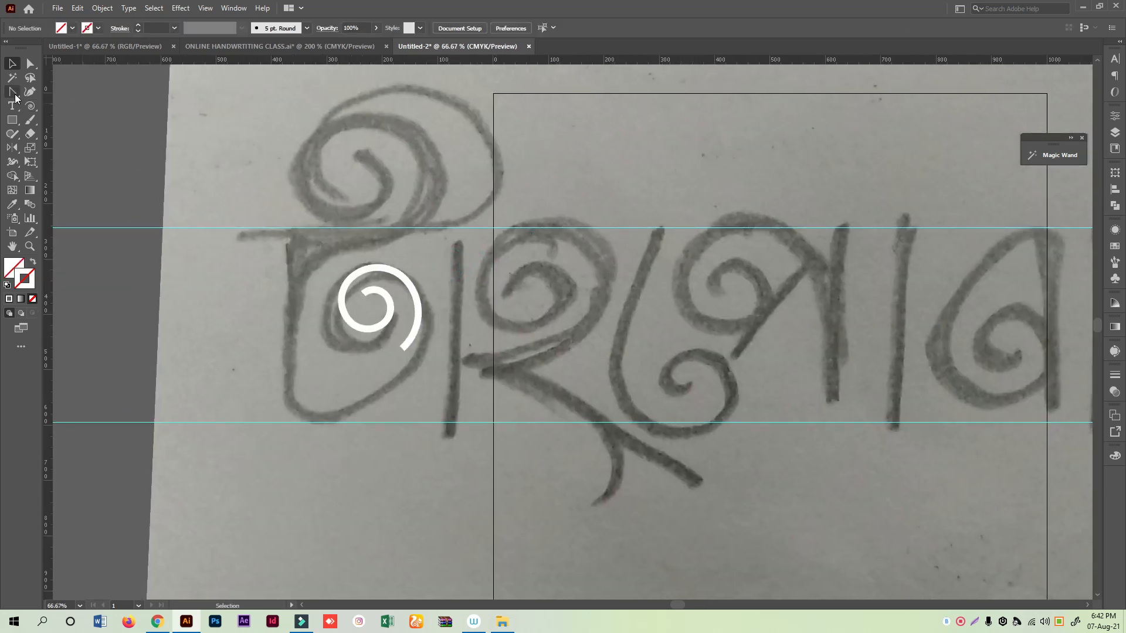
{"action": "left_click_drag", "start_coordinate": [14, 96], "coordinate": [49, 94]}
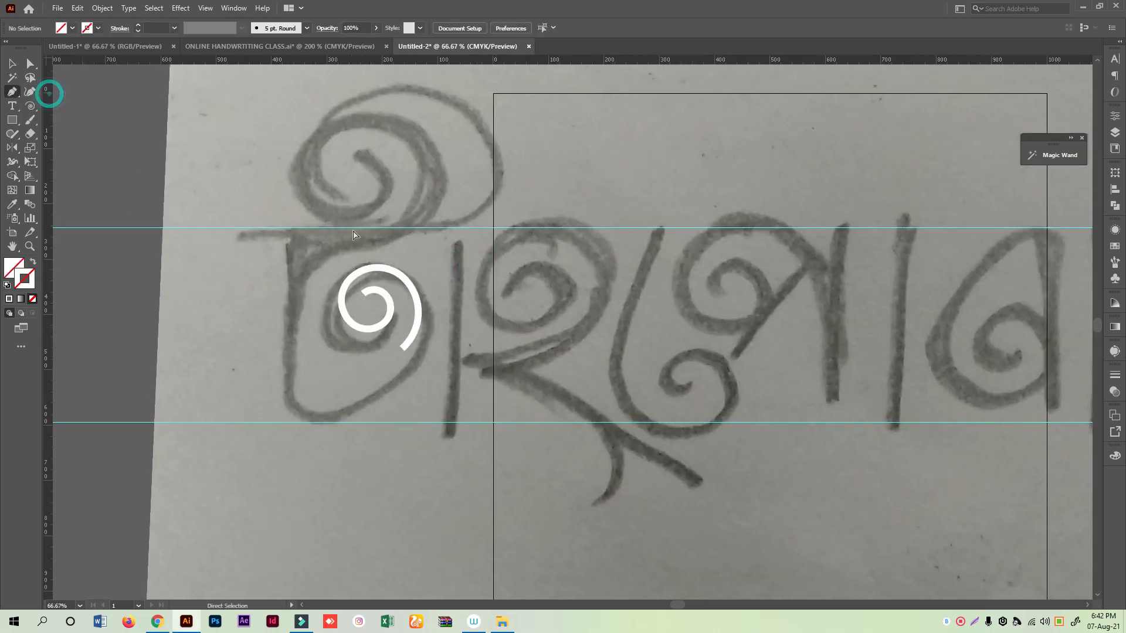
{"action": "left_click", "coordinate": [402, 347]}
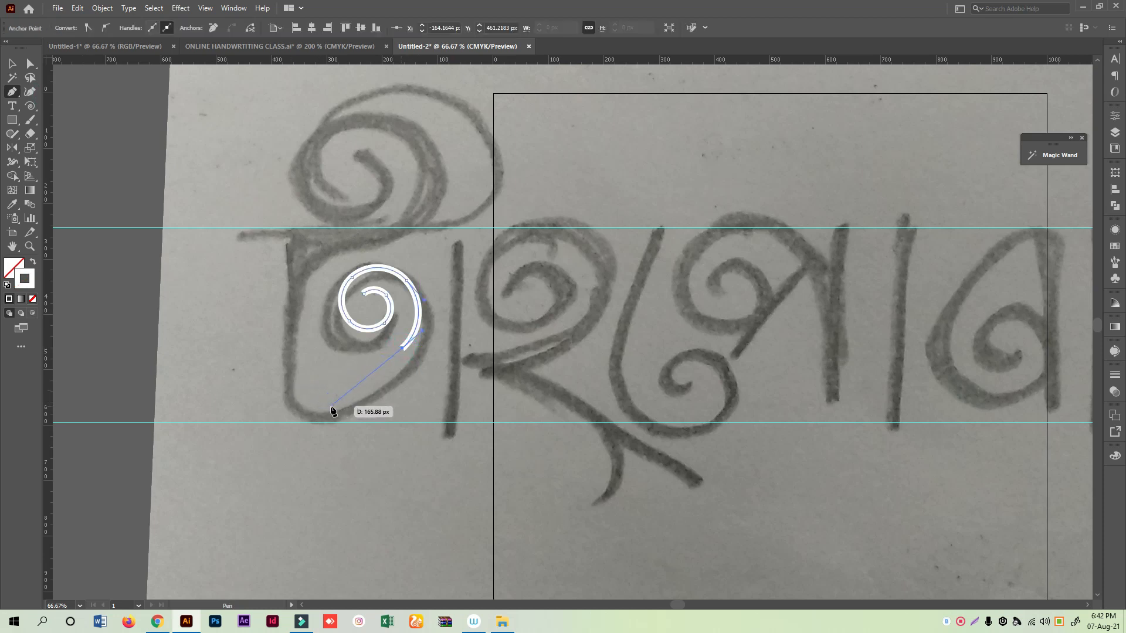
{"action": "left_click", "coordinate": [335, 409]}
{"action": "left_click_drag", "start_coordinate": [287, 411], "coordinate": [280, 261]}
{"action": "left_click_drag", "start_coordinate": [352, 232], "coordinate": [434, 232]}
{"action": "left_click_drag", "start_coordinate": [436, 138], "coordinate": [437, 141]}
{"action": "key", "text": "a"}
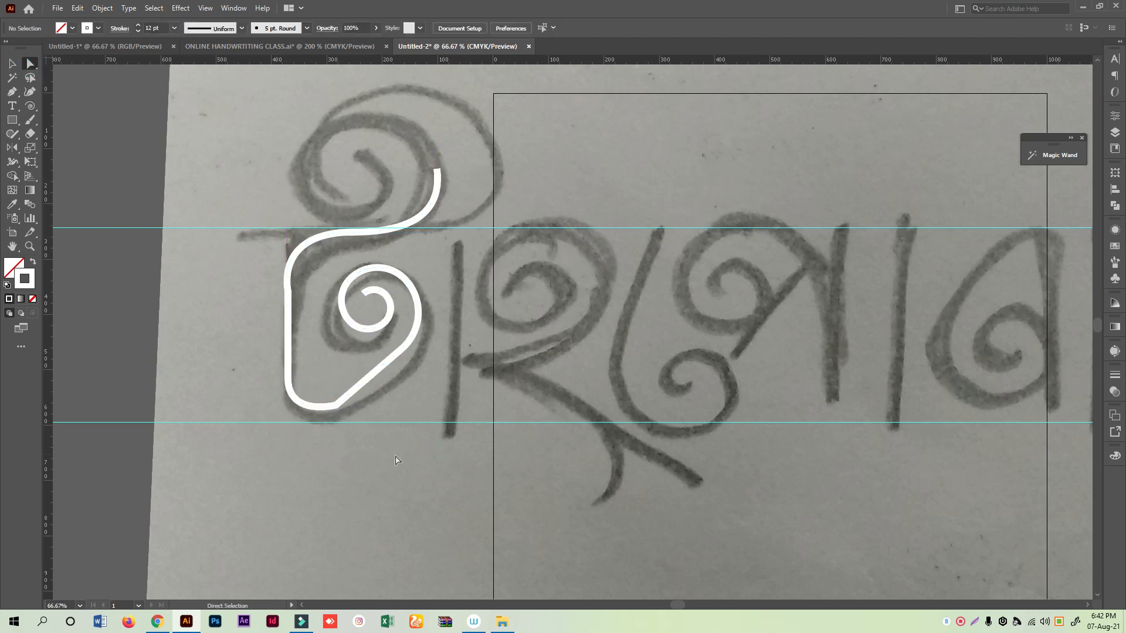
{"action": "left_click", "coordinate": [287, 289]}
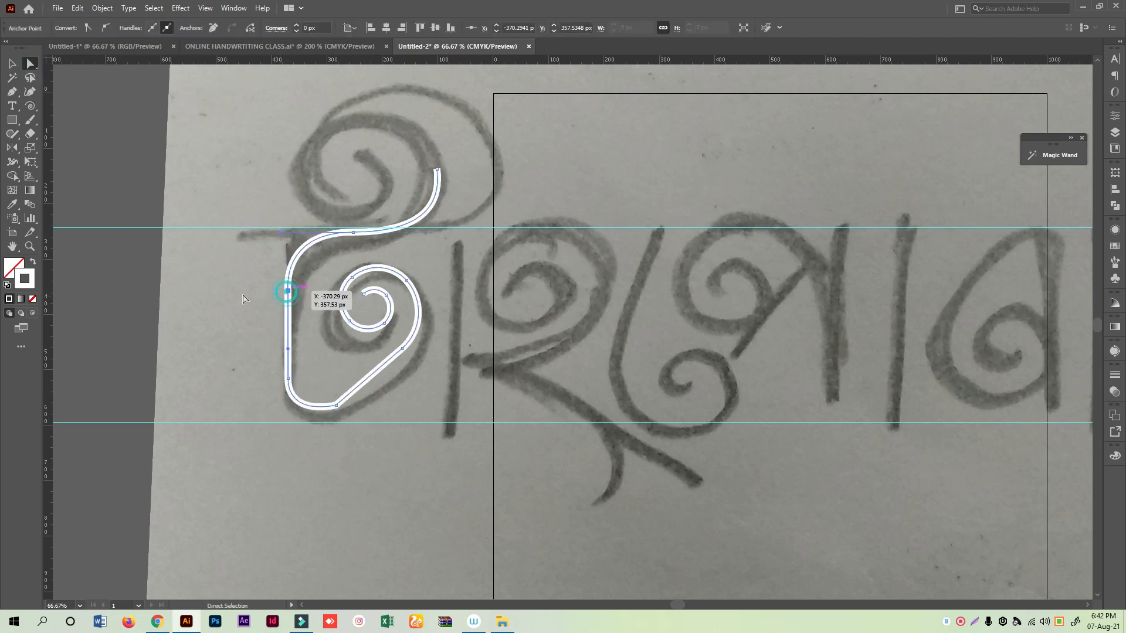
{"action": "left_click", "coordinate": [215, 286]}
{"action": "left_click", "coordinate": [287, 291]}
{"action": "left_click", "coordinate": [241, 285]}
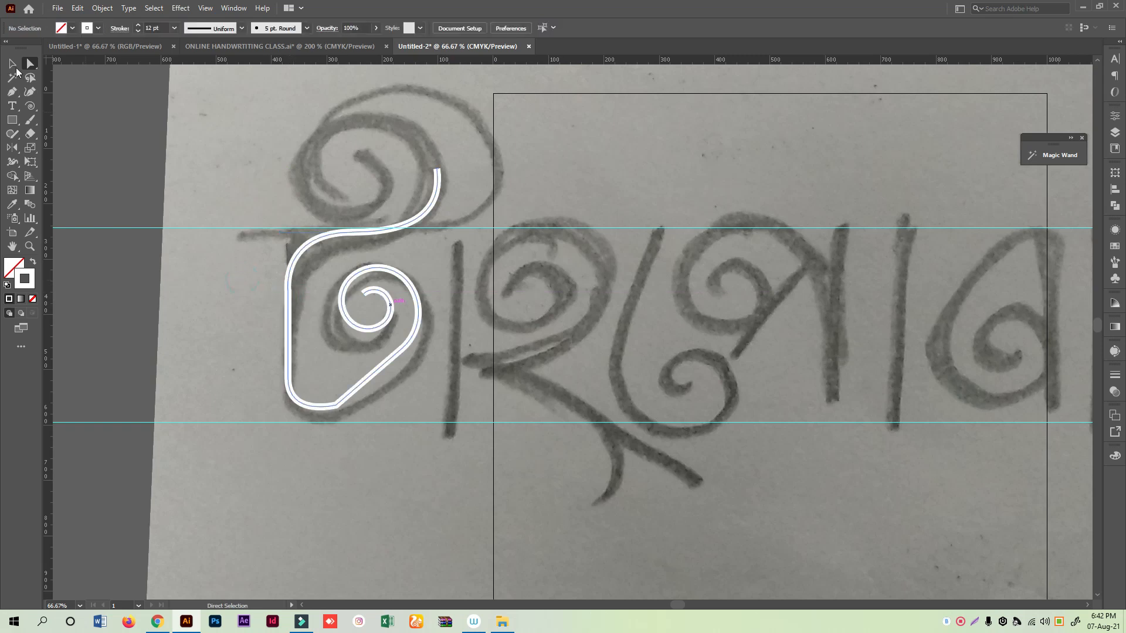
- Duplicate the first letter's path and rotate the copy so its spiral meets the open end of the upper curl
{"action": "left_click", "coordinate": [11, 63]}
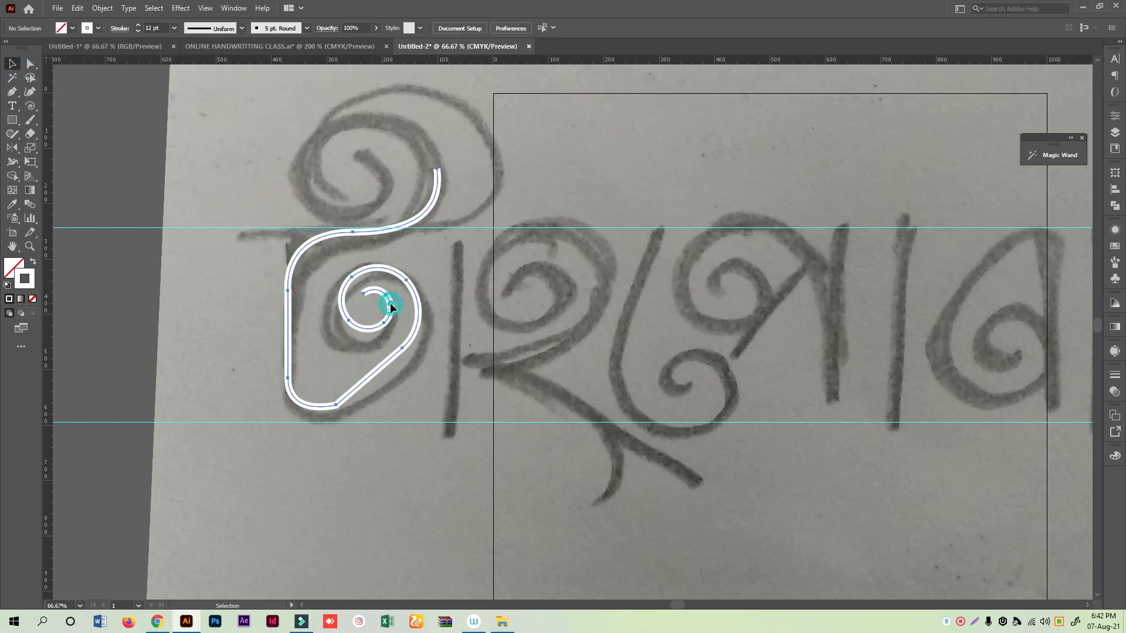
{"action": "left_click_drag", "start_coordinate": [389, 303], "coordinate": [348, 129]}
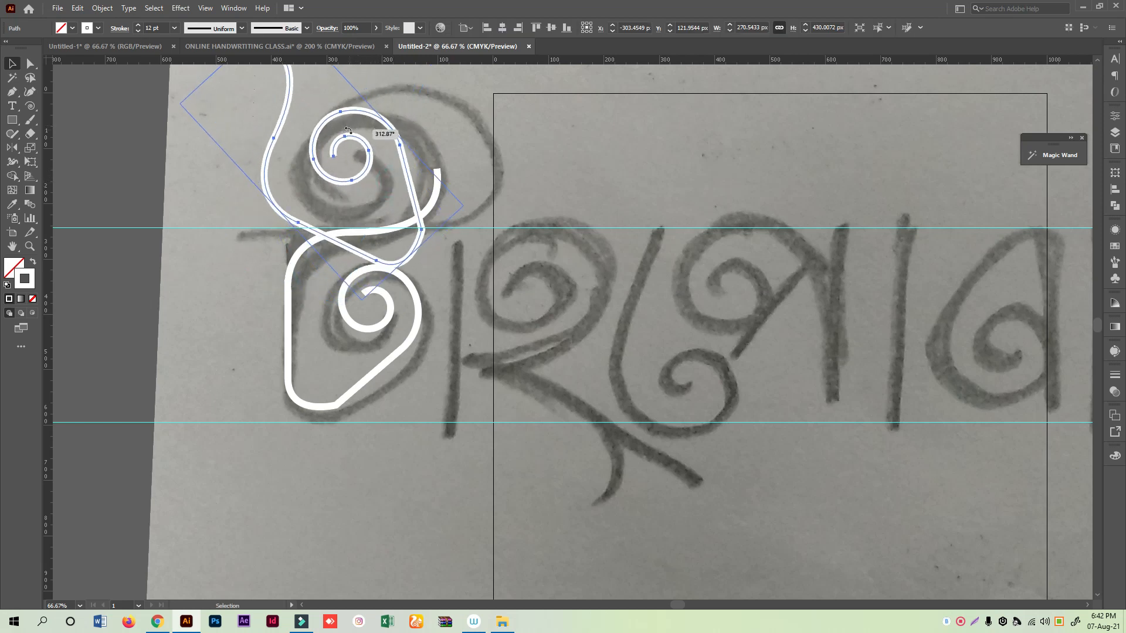
{"action": "left_click_drag", "start_coordinate": [402, 169], "coordinate": [438, 187]}
- Delete the rotated copy's corner anchor and leftover outline, keeping only its spiral on the upper curl
{"action": "left_click", "coordinate": [29, 63]}
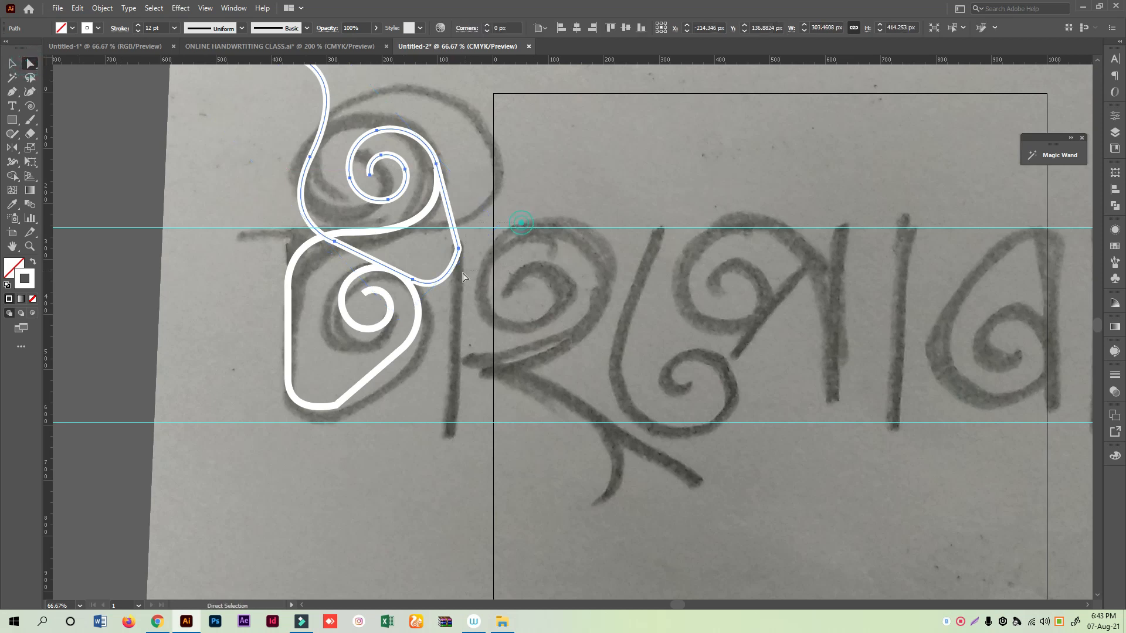
{"action": "left_click", "coordinate": [458, 248]}
{"action": "key", "text": "Delete"}
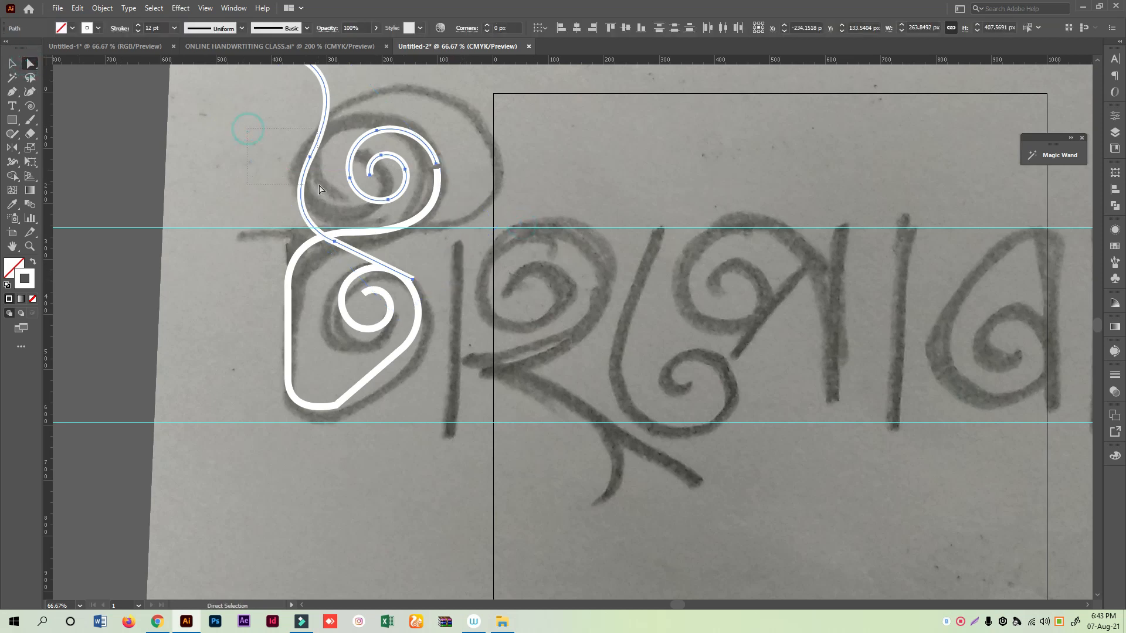
{"action": "left_click", "coordinate": [303, 188]}
{"action": "key", "text": "Delete"}
{"action": "key", "text": "Delete"}
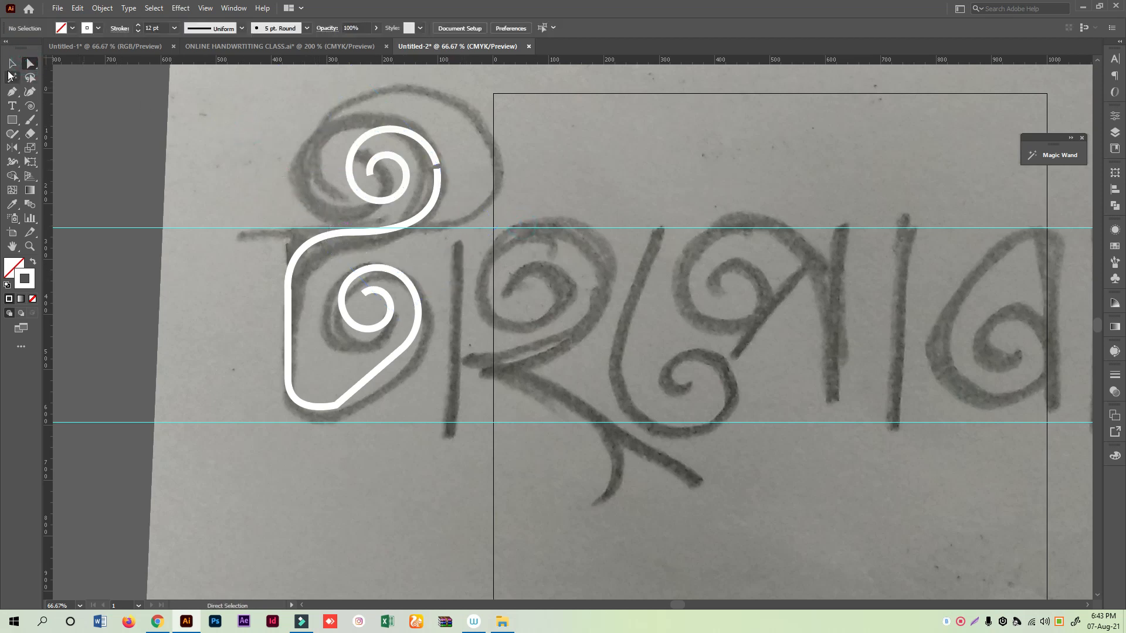
- Draw a straight vertical line between the two guides beside the first letter, following the sketched bar
{"action": "key", "text": "backslash"}
{"action": "left_click_drag", "start_coordinate": [414, 251], "coordinate": [448, 441]}
{"action": "key", "text": "v"}
{"action": "left_click", "coordinate": [585, 152]}
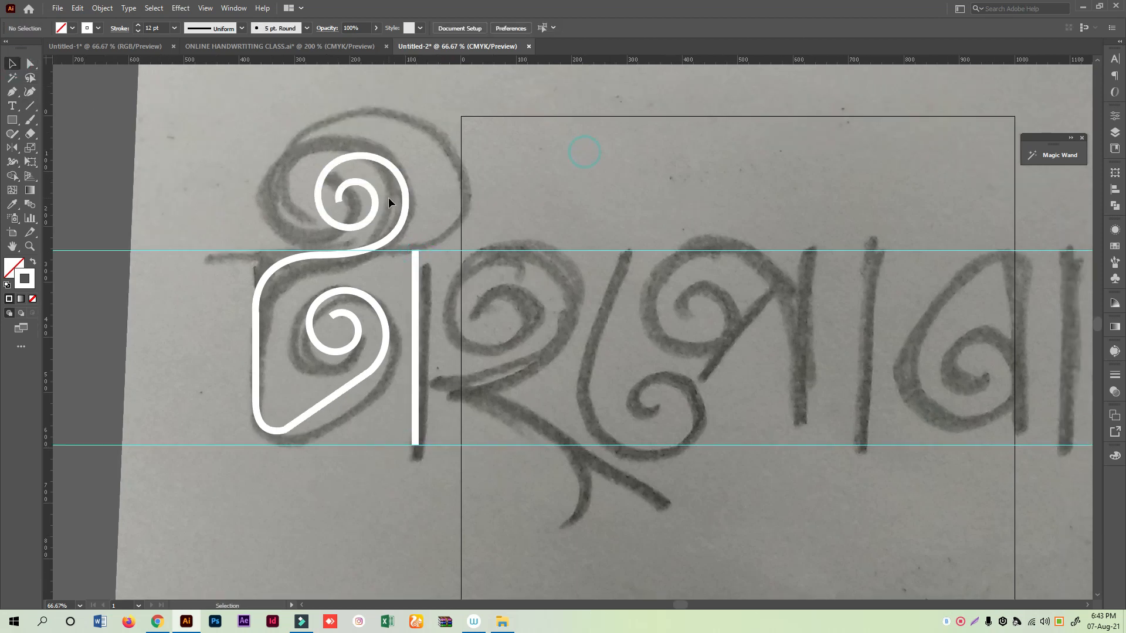
- Copy the first letter's path onto the ই sketch and delete its lower parts, keeping only the upper spiral and its tail
{"action": "left_click_drag", "start_coordinate": [407, 192], "coordinate": [553, 296]}
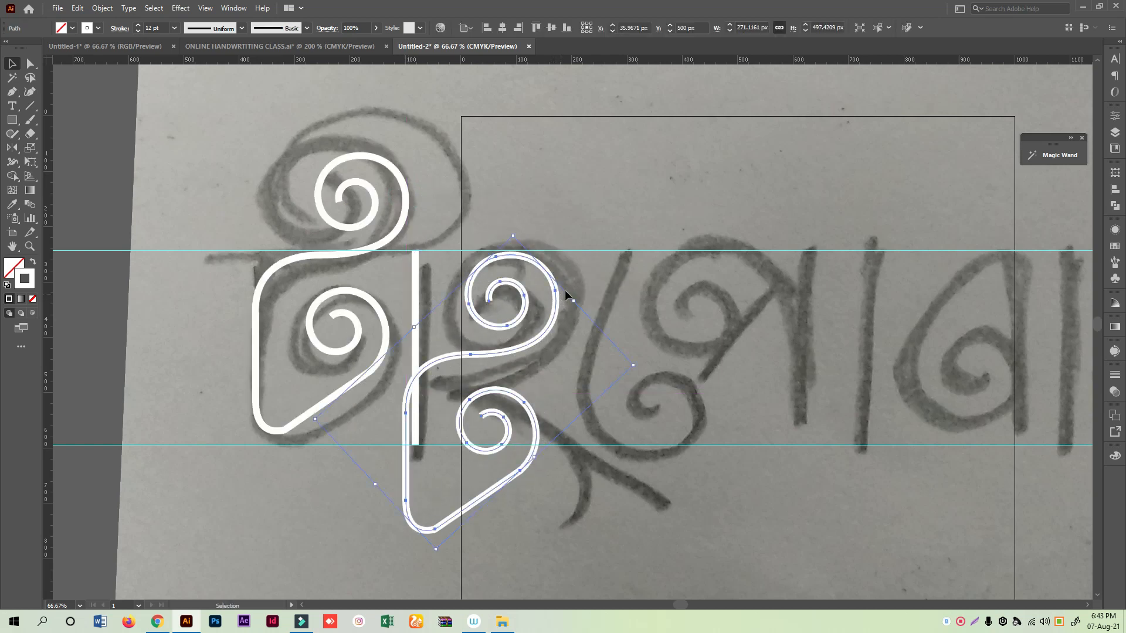
{"action": "left_click", "coordinate": [30, 60]}
{"action": "left_click_drag", "start_coordinate": [374, 492], "coordinate": [496, 531]}
{"action": "key", "text": "Delete"}
{"action": "left_click", "coordinate": [405, 414]}
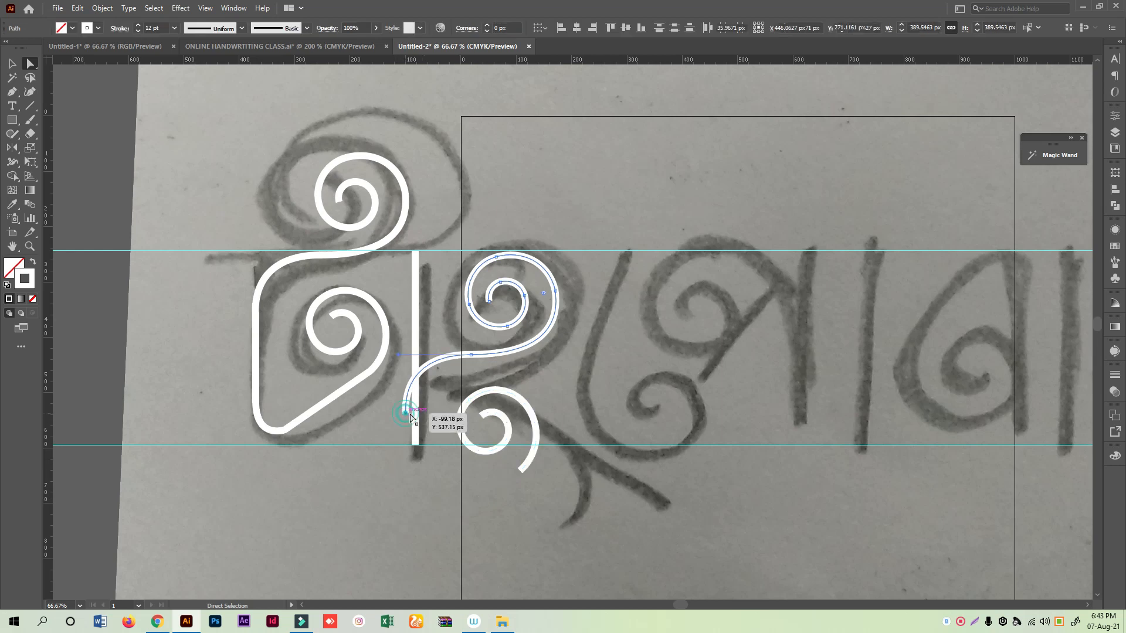
{"action": "left_click", "coordinate": [583, 494]}
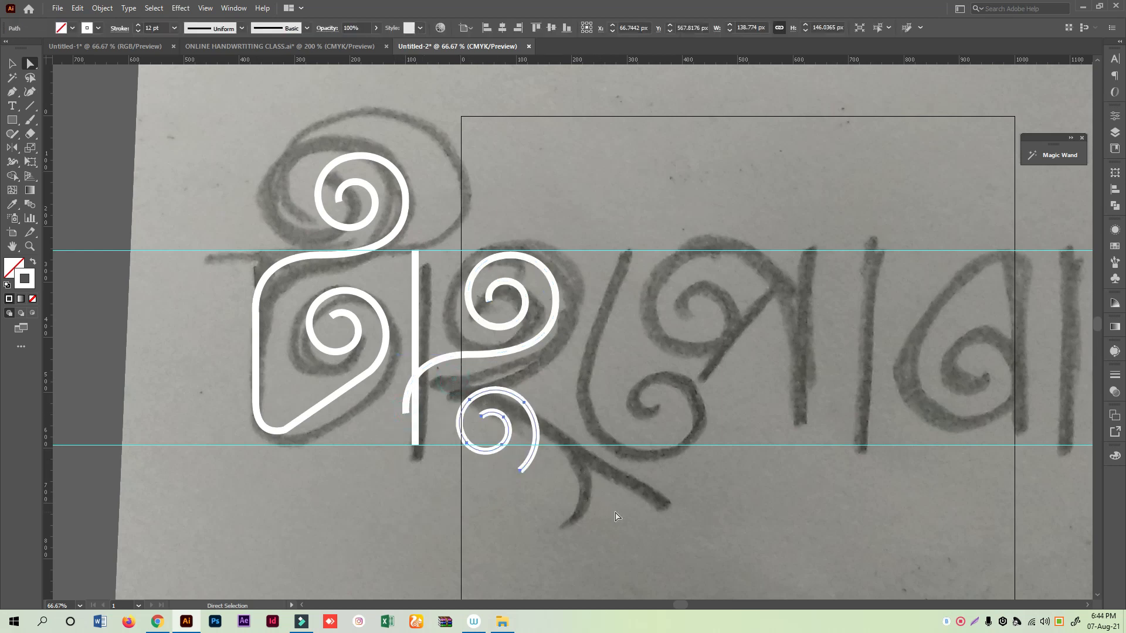
{"action": "left_click", "coordinate": [405, 414]}
{"action": "key", "text": "Delete"}
{"action": "left_click", "coordinate": [195, 253]}
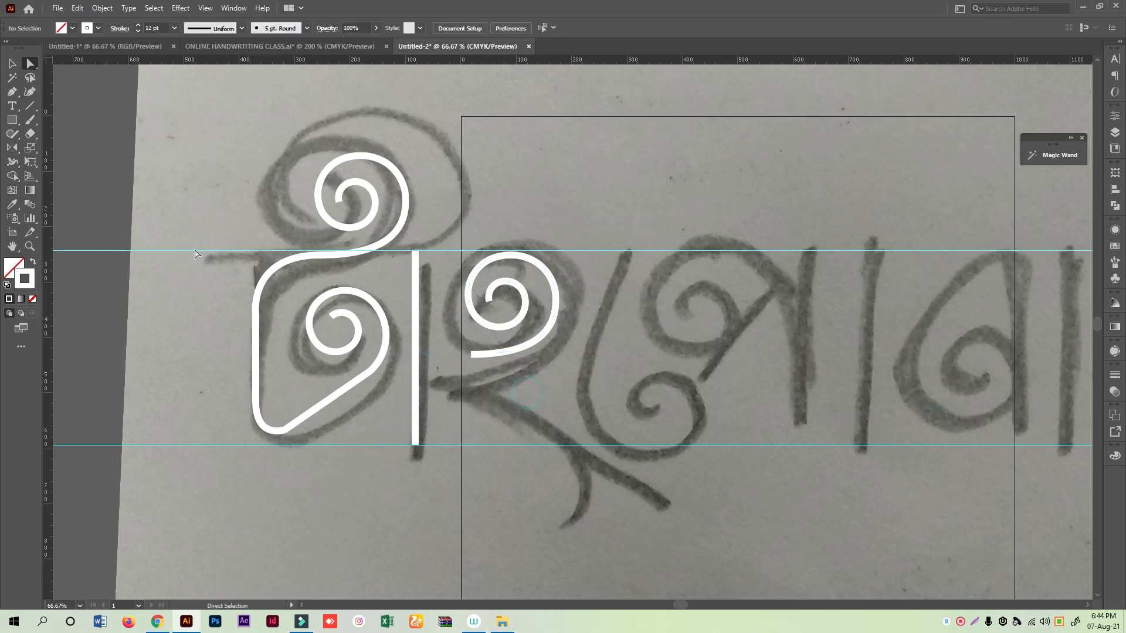
- Extend the ই spiral's tail to a sharp point with the Pen tool, and add a straight diagonal down to the lower guide
{"action": "left_click", "coordinate": [472, 355]}
{"action": "left_click", "coordinate": [435, 358]}
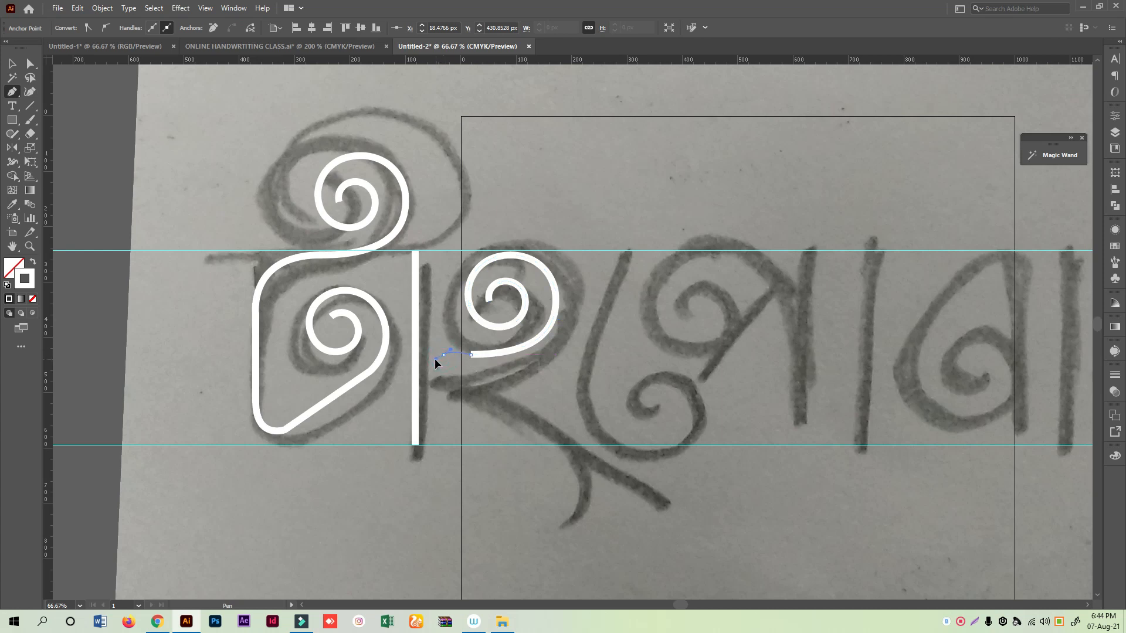
{"action": "left_click_drag", "start_coordinate": [435, 362], "coordinate": [445, 355]}
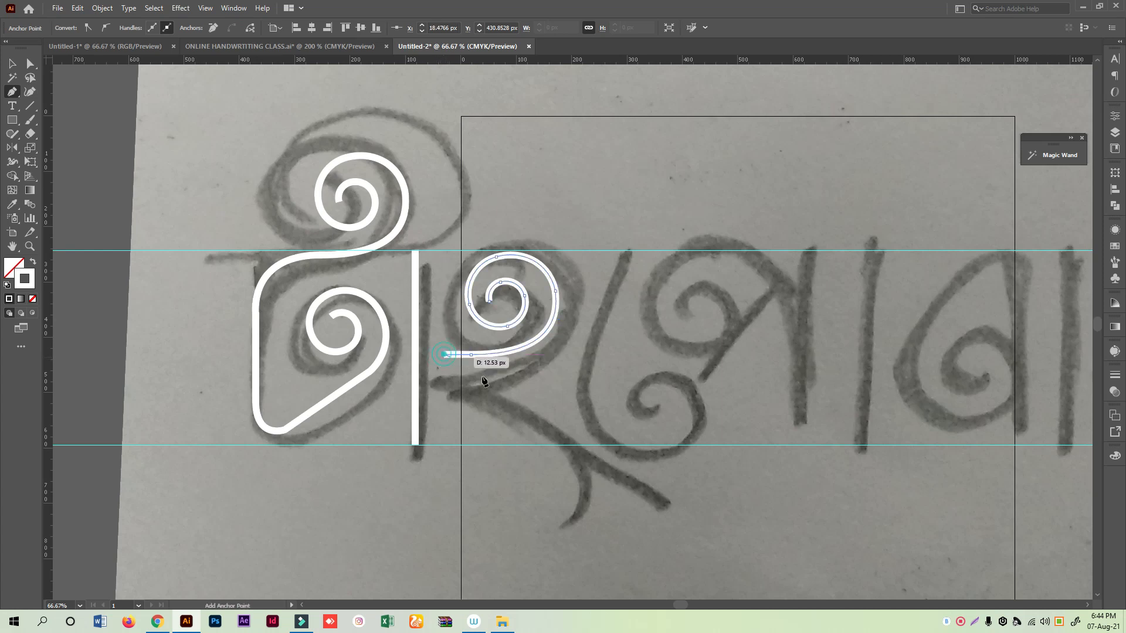
{"action": "left_click", "coordinate": [555, 449]}
{"action": "key", "text": "v"}
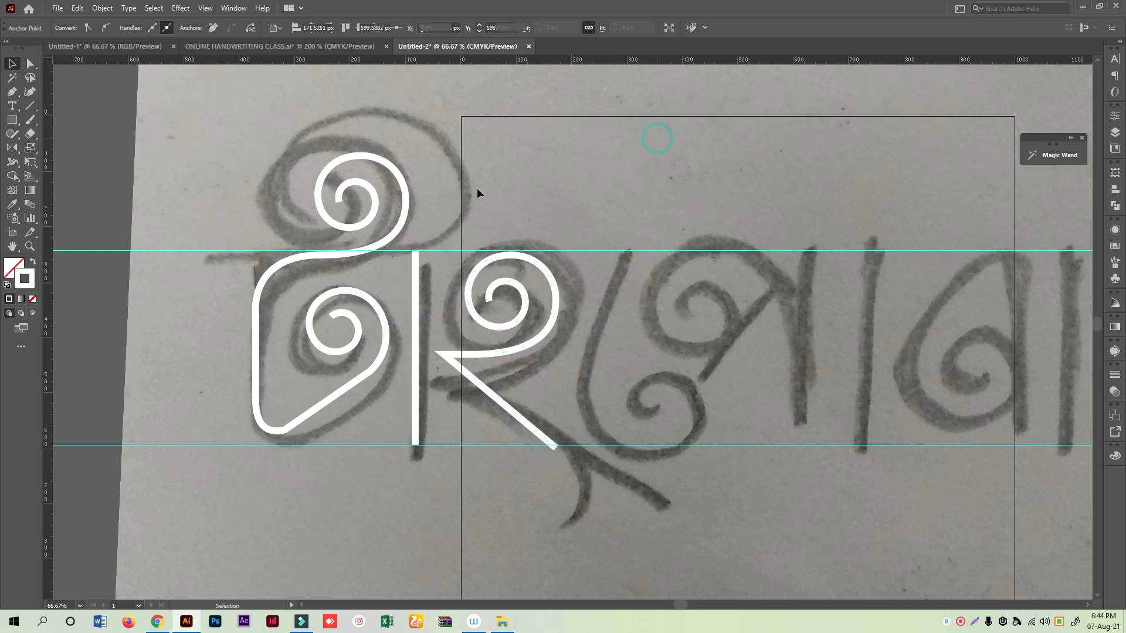
{"action": "left_click", "coordinate": [476, 188]}
- Duplicate the first letter's path horizontally over the ই and reflect the copy across the vertical axis
{"action": "left_click_drag", "start_coordinate": [407, 196], "coordinate": [623, 201]}
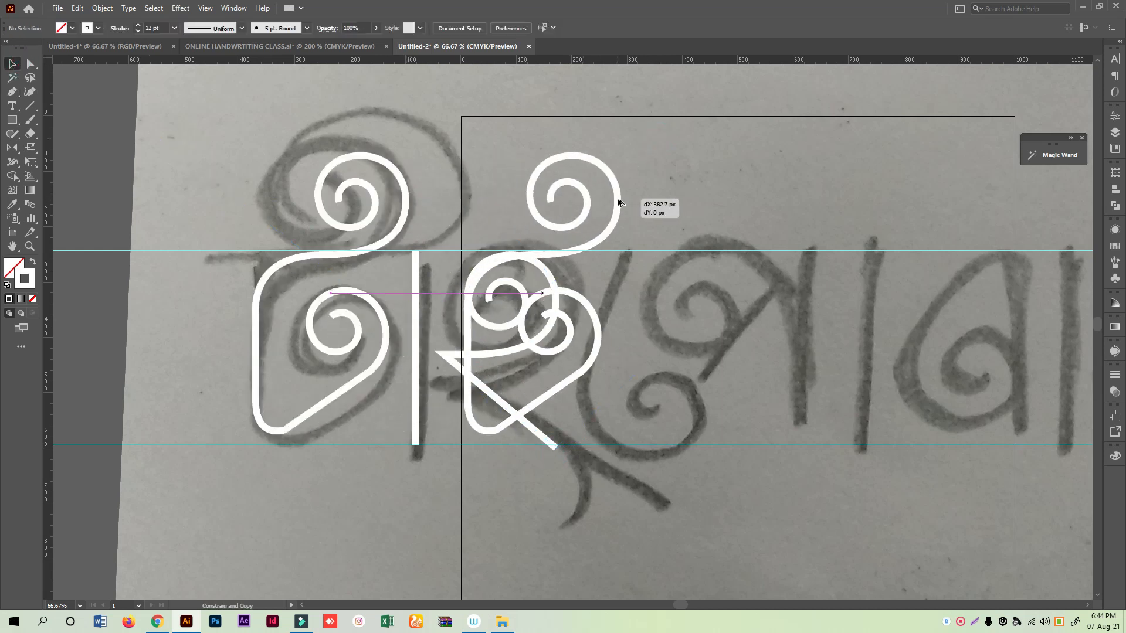
{"action": "double_click", "coordinate": [11, 147]}
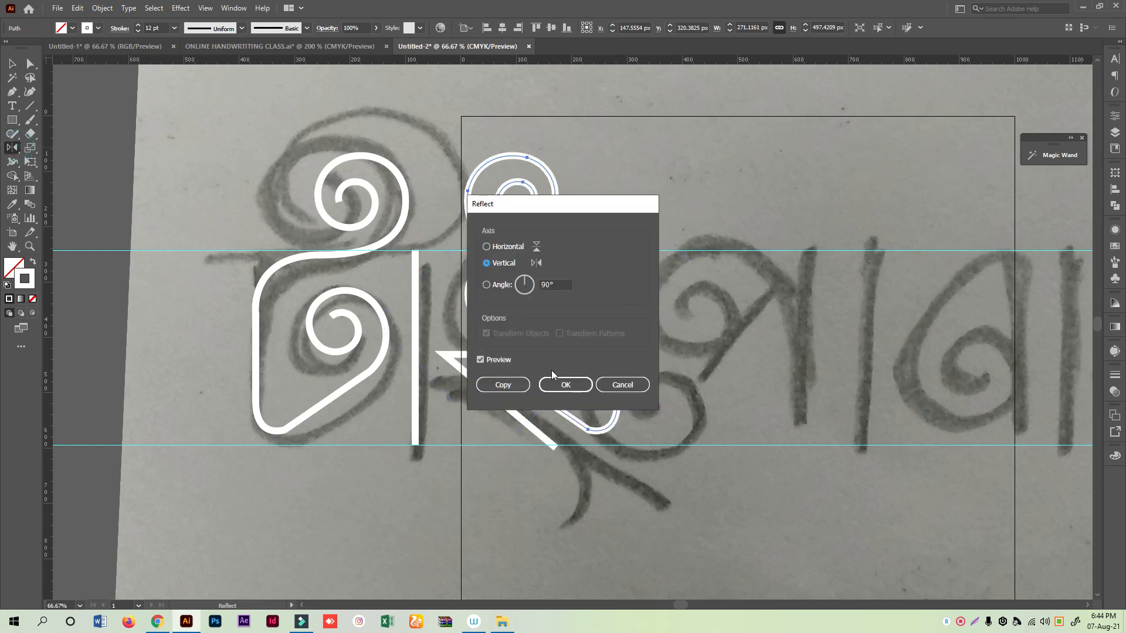
{"action": "left_click", "coordinate": [561, 384]}
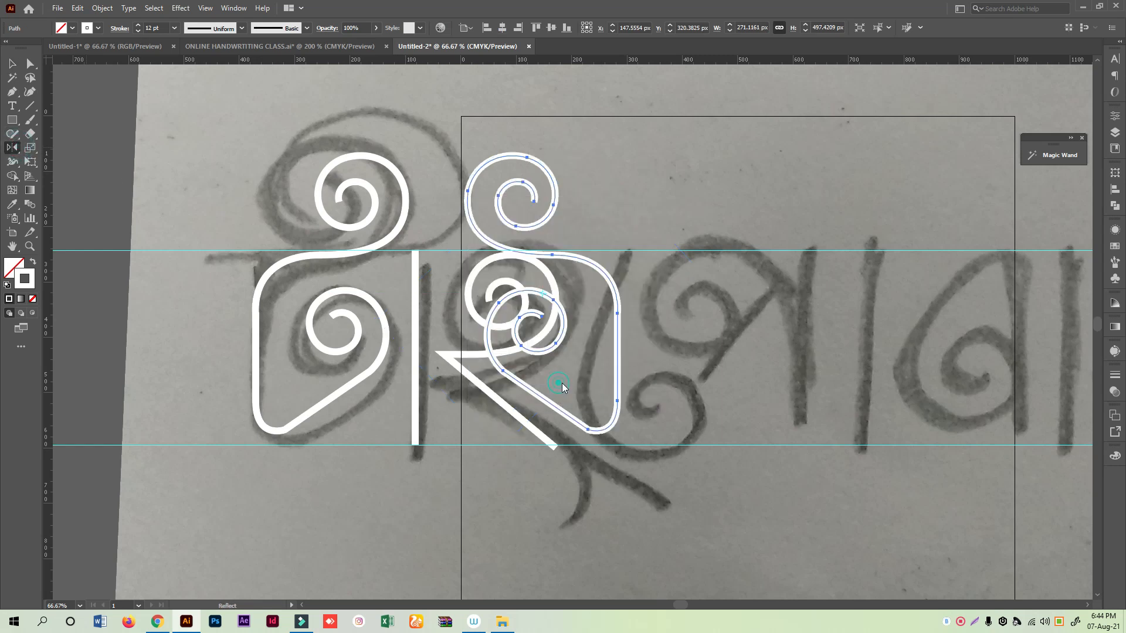
- Delete the reflected copy's lower outline and inner spiral, keeping the upper spiral with its tail positioned above the ই
{"action": "left_click", "coordinate": [31, 63]}
{"action": "left_click", "coordinate": [621, 316]}
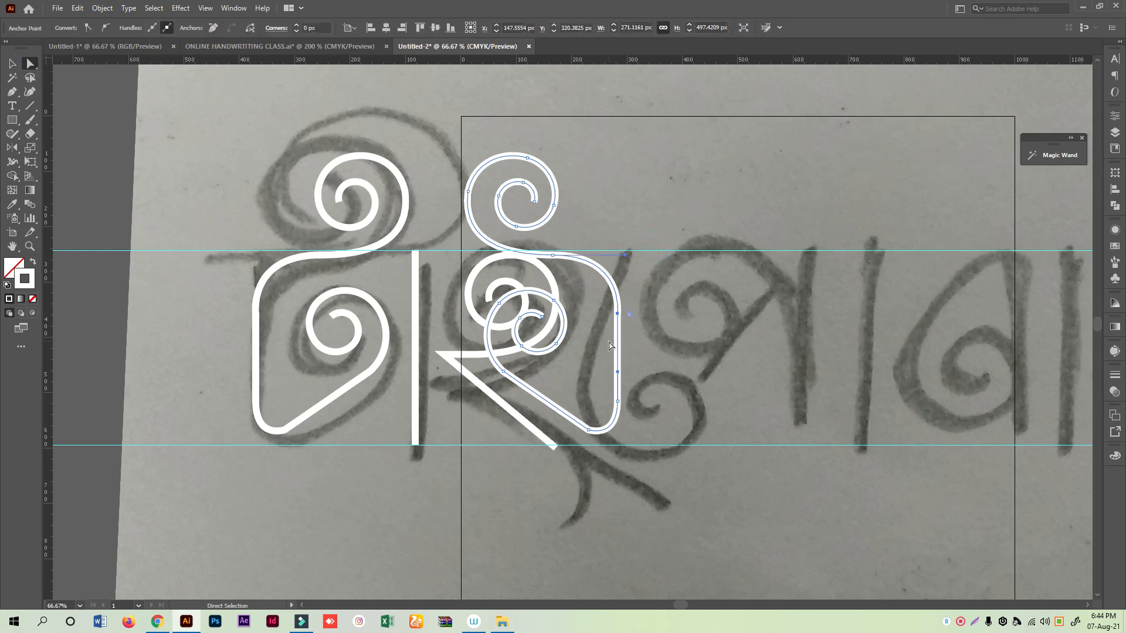
{"action": "key", "text": "Delete"}
{"action": "key", "text": "Delete"}
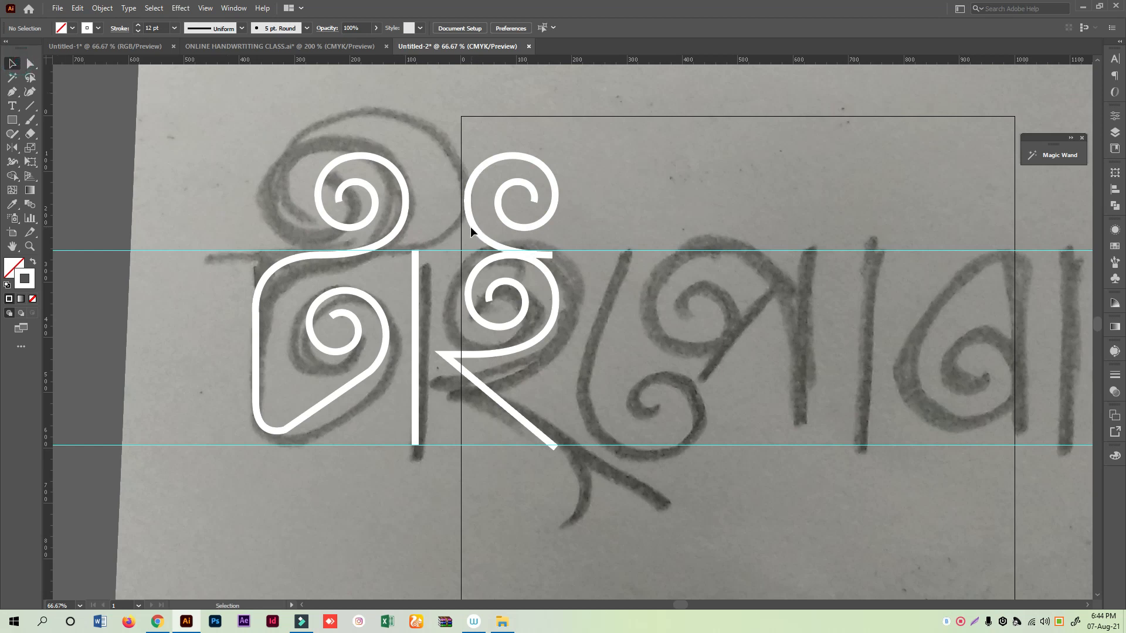
{"action": "left_click_drag", "start_coordinate": [470, 230], "coordinate": [471, 230]}
{"action": "left_click", "coordinate": [648, 223]}
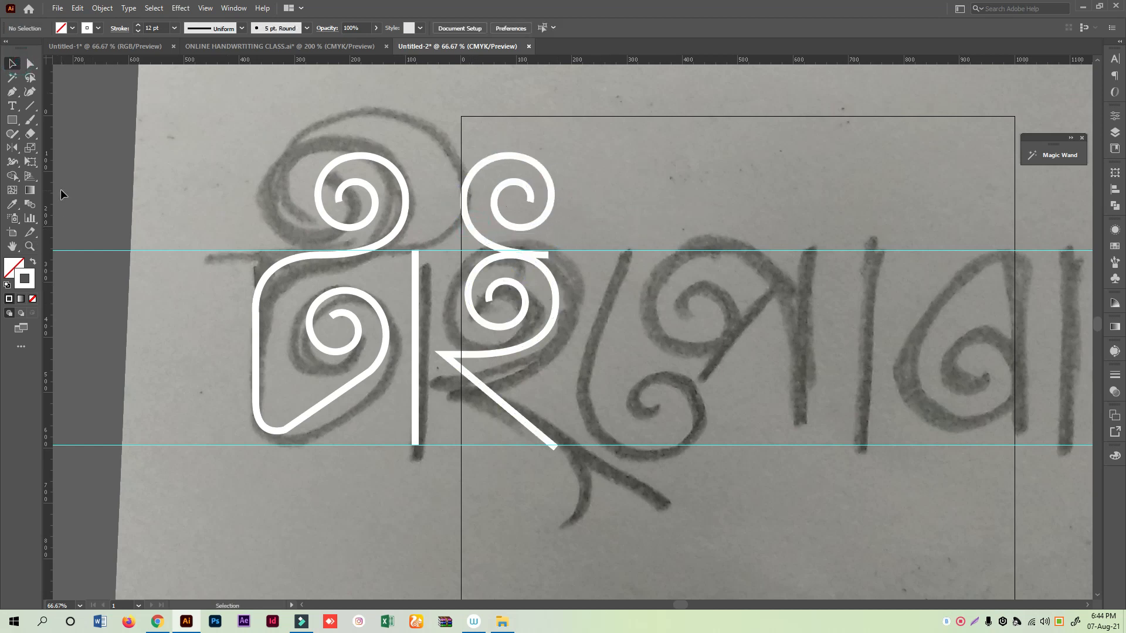
- Place a copy of the upper spiral on the lower curl of the next letter's sketch and reflect it across the vertical axis
{"action": "left_click_drag", "start_coordinate": [507, 158], "coordinate": [652, 357]}
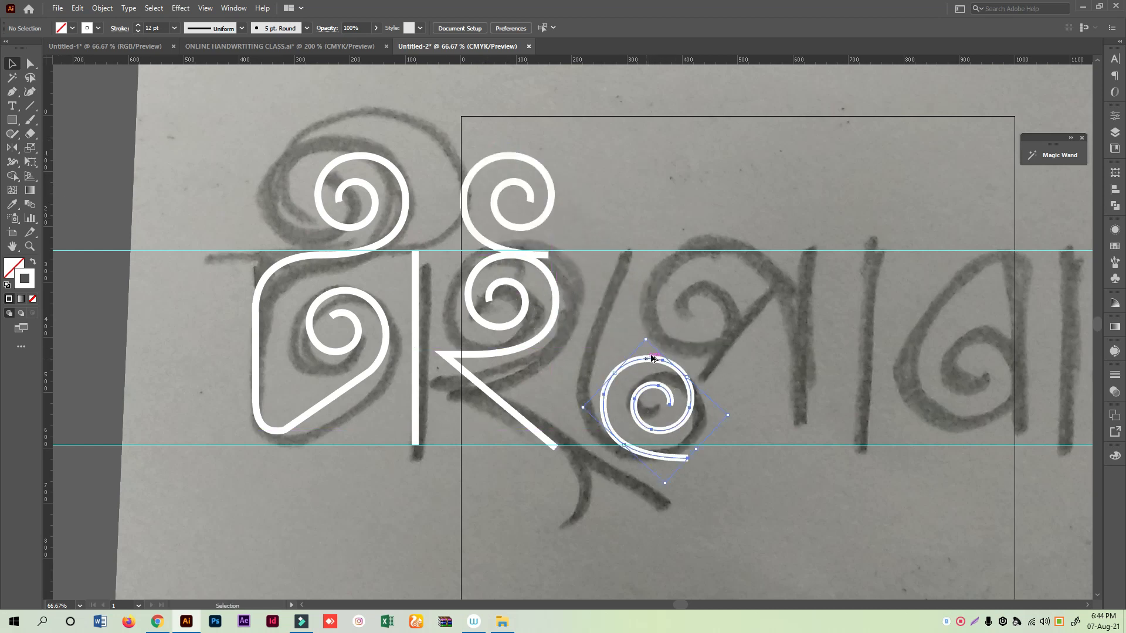
{"action": "double_click", "coordinate": [10, 150]}
{"action": "left_click", "coordinate": [565, 384]}
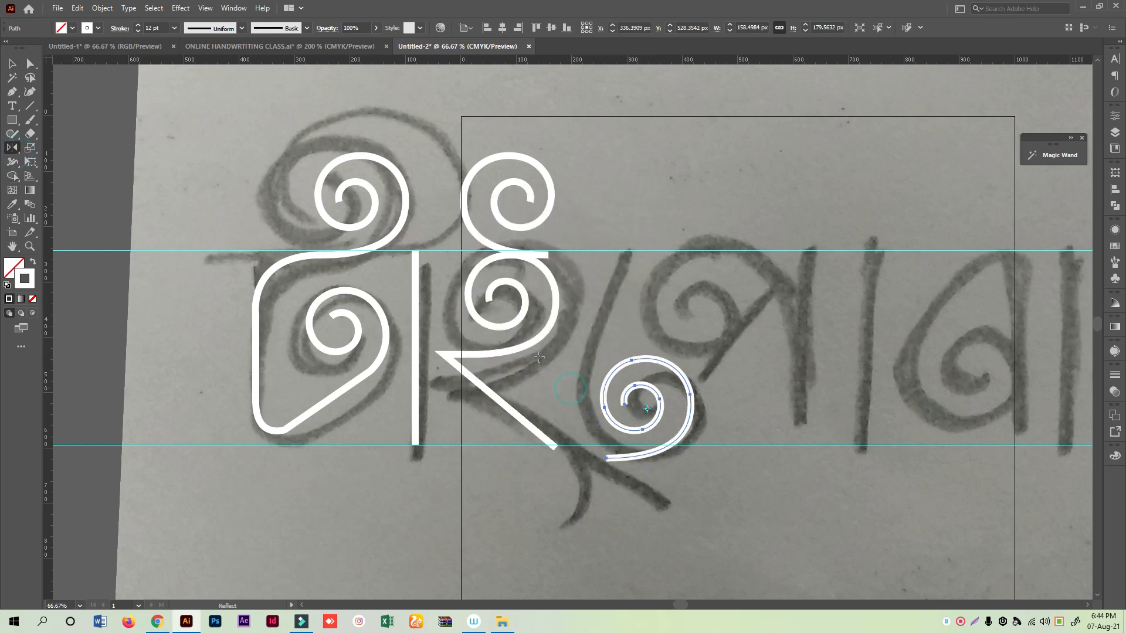
- Rotate the reflected spiral onto the lower curl of the sketch and connect it to the upper guide with a curved Pen stroke
{"action": "left_click", "coordinate": [12, 63]}
{"action": "left_click_drag", "start_coordinate": [716, 407], "coordinate": [650, 472]}
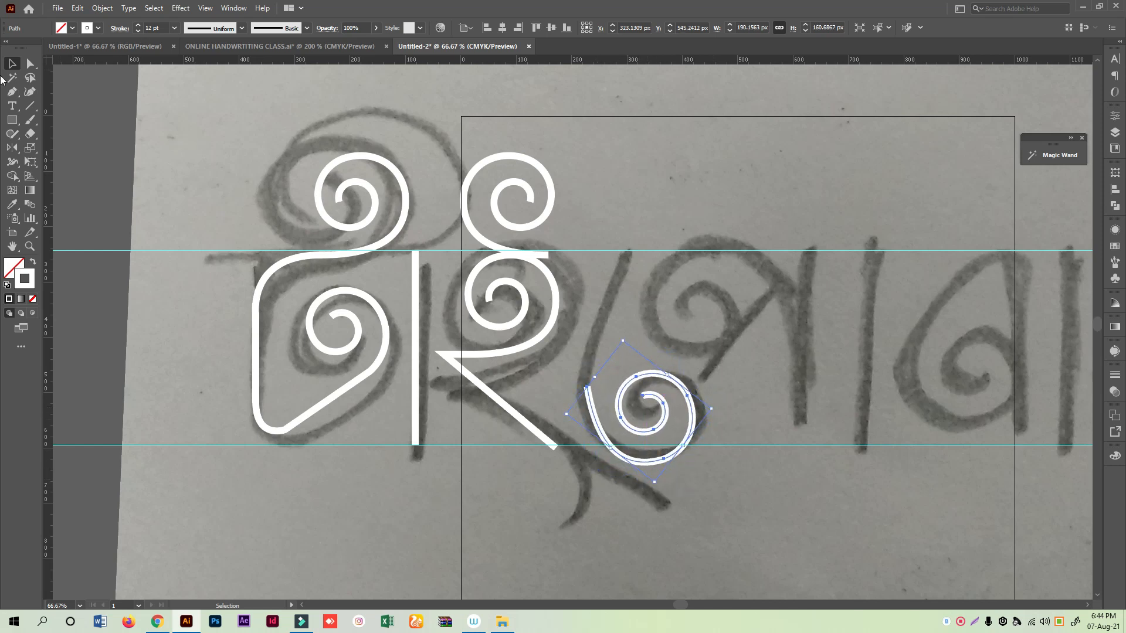
{"action": "left_click", "coordinate": [628, 252]}
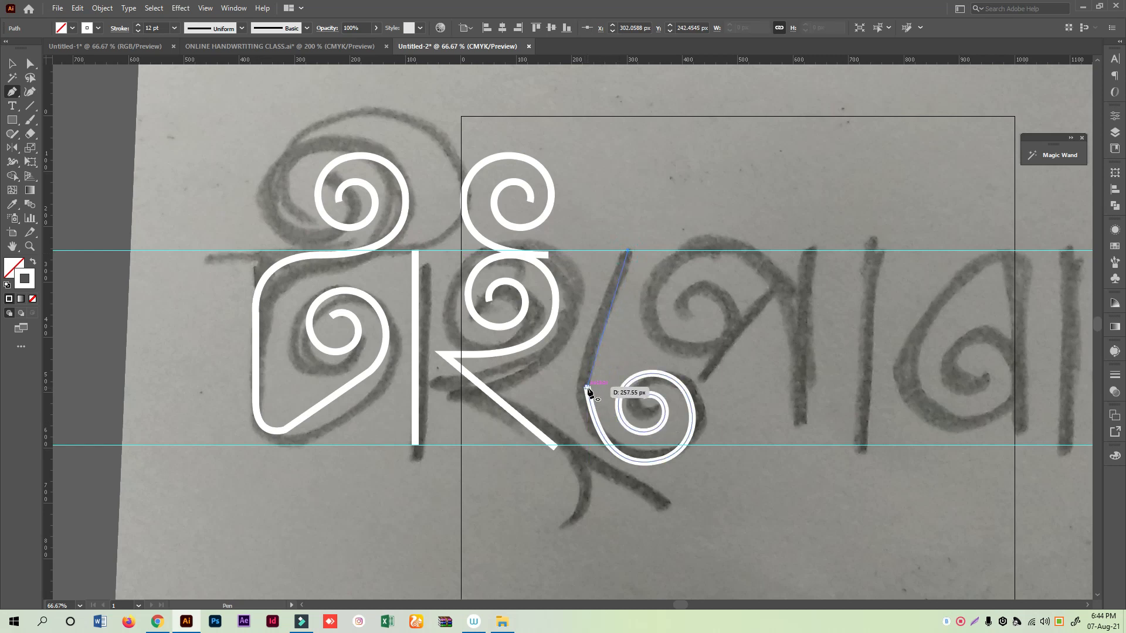
{"action": "left_click_drag", "start_coordinate": [587, 390], "coordinate": [593, 494]}
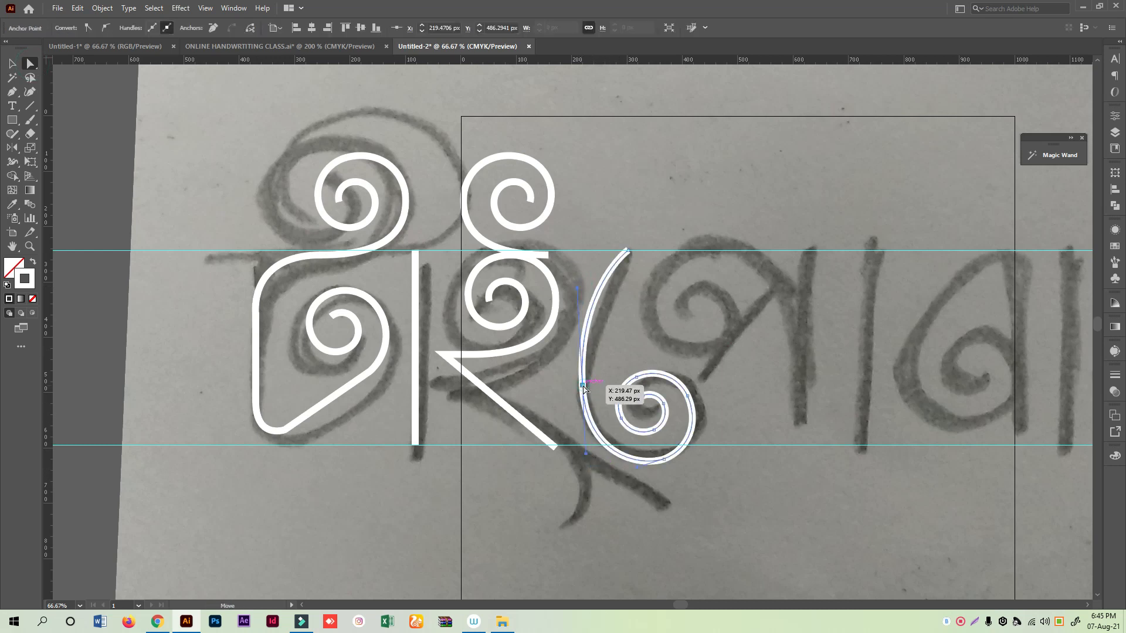
{"action": "left_click", "coordinate": [644, 387], "text": "ctrl"}
- Copy the vertical stem onto the next two upright strokes and place a rotated copy of the spiral with its curved tail beside them
{"action": "key", "text": "v"}
{"action": "left_click_drag", "start_coordinate": [420, 311], "coordinate": [868, 312]}
{"action": "left_click_drag", "start_coordinate": [551, 290], "coordinate": [812, 288]}
{"action": "key", "text": "ctrl+z"}
{"action": "left_click_drag", "start_coordinate": [605, 279], "coordinate": [788, 415]}
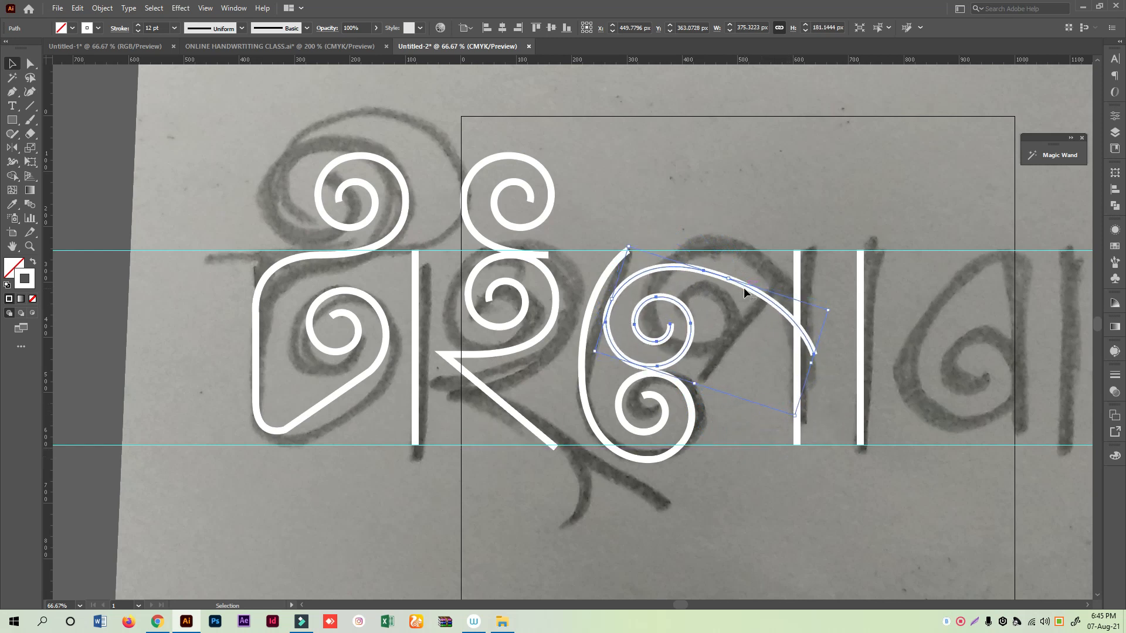
- Move the spiral copy onto the প sketch and reshape its arched tail so it runs down into the vertical stem
{"action": "left_click", "coordinate": [757, 242]}
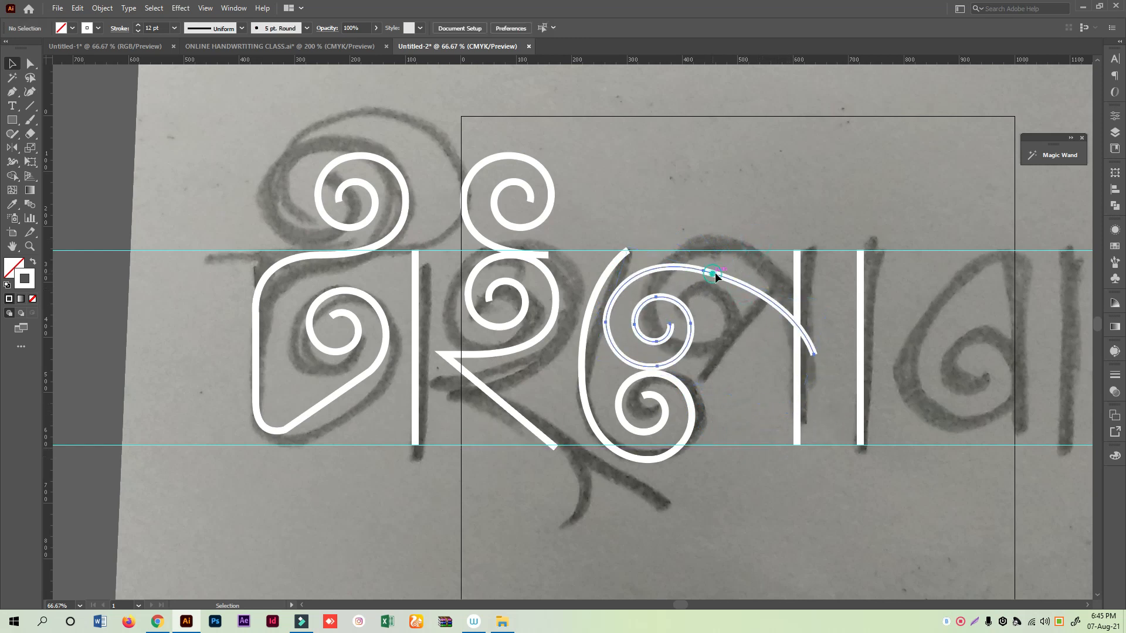
{"action": "left_click_drag", "start_coordinate": [715, 272], "coordinate": [751, 256]}
{"action": "key", "text": "a"}
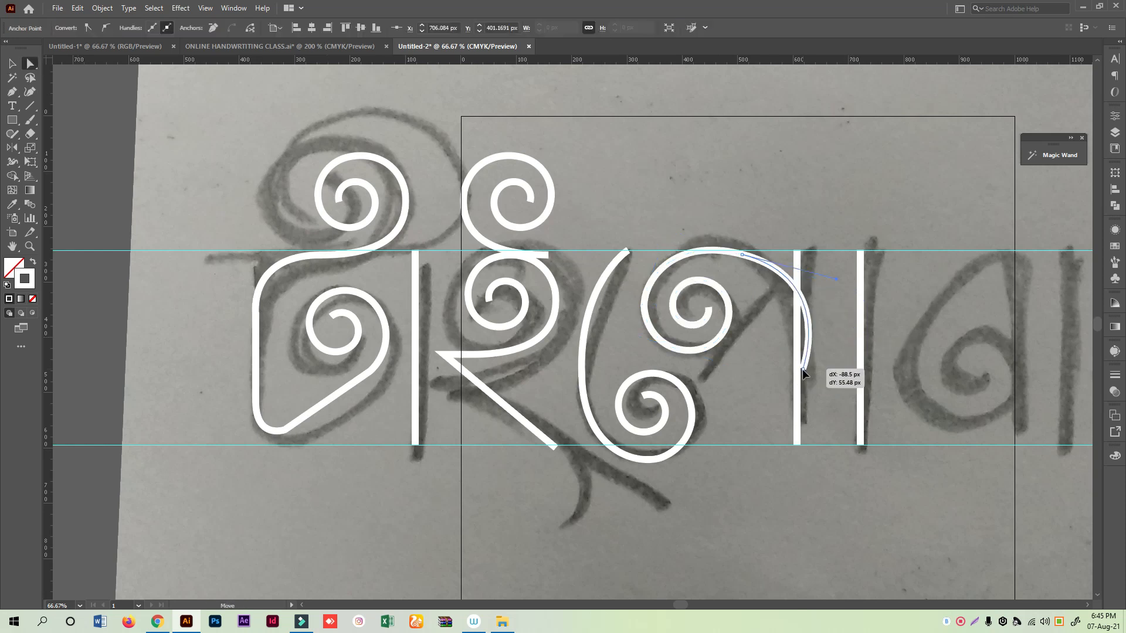
{"action": "left_click", "coordinate": [754, 259]}
{"action": "left_click", "coordinate": [645, 272]}
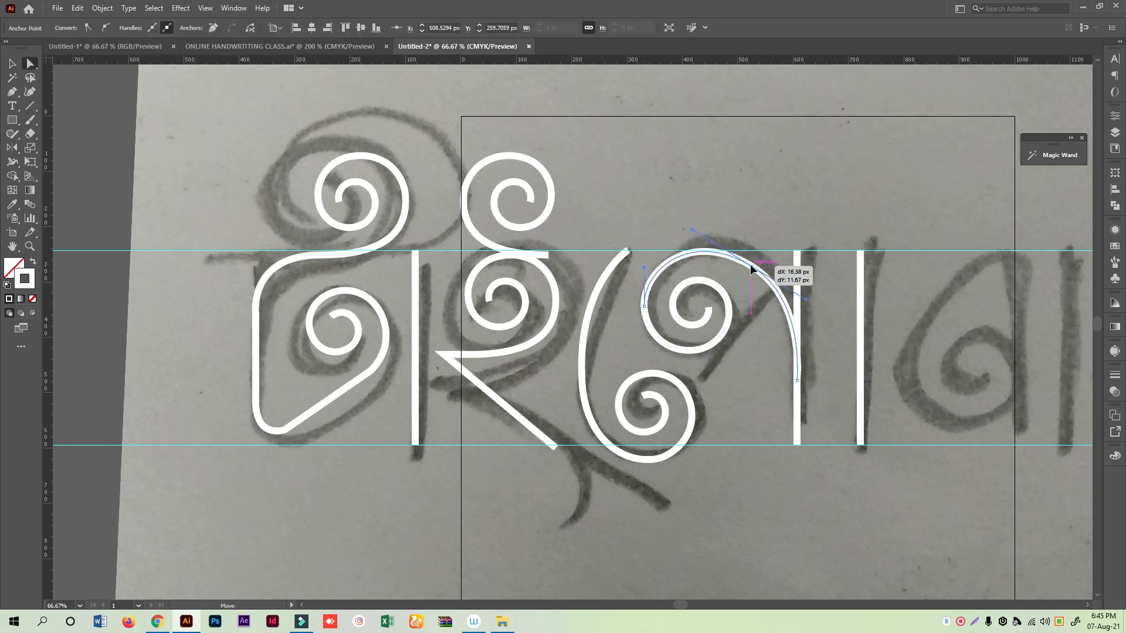
{"action": "left_click", "coordinate": [767, 291]}
- Draw a straight diagonal with the Pen tool from the প's arch down to the end of its sketched stroke
{"action": "key", "text": "p"}
{"action": "left_click", "coordinate": [772, 286]}
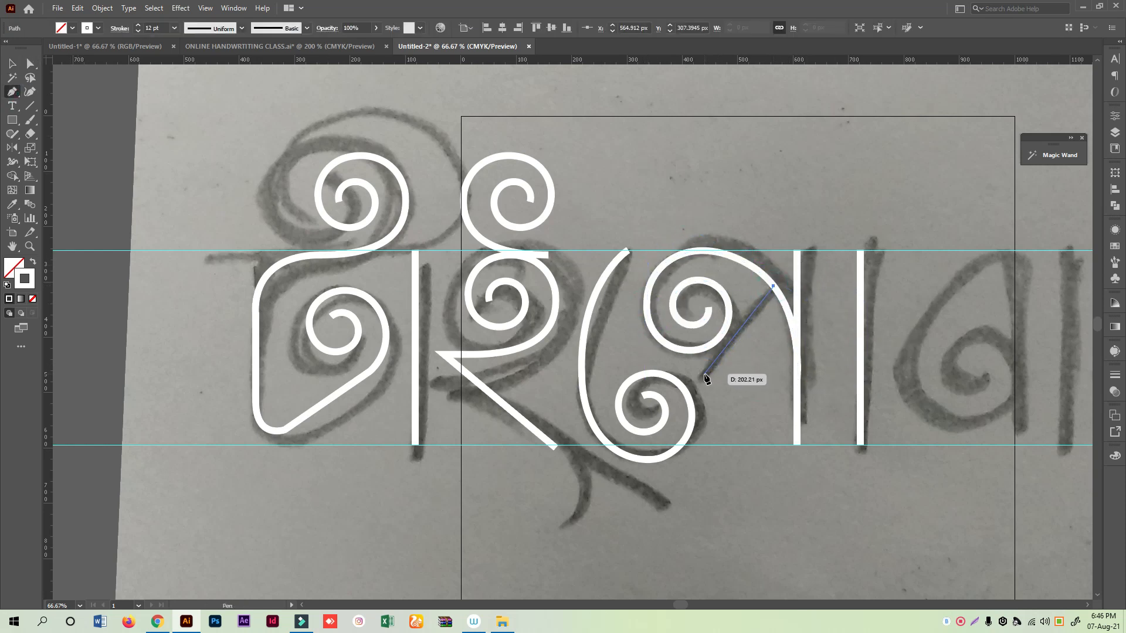
{"action": "left_click", "coordinate": [704, 373]}
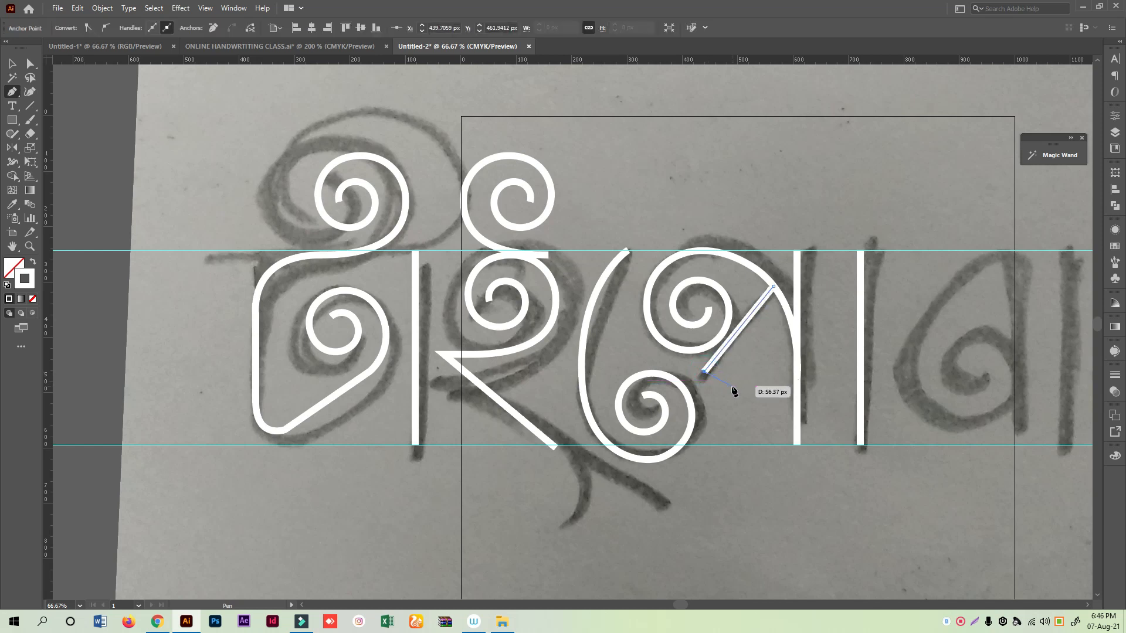
{"action": "left_click", "coordinate": [740, 384], "text": "ctrl"}
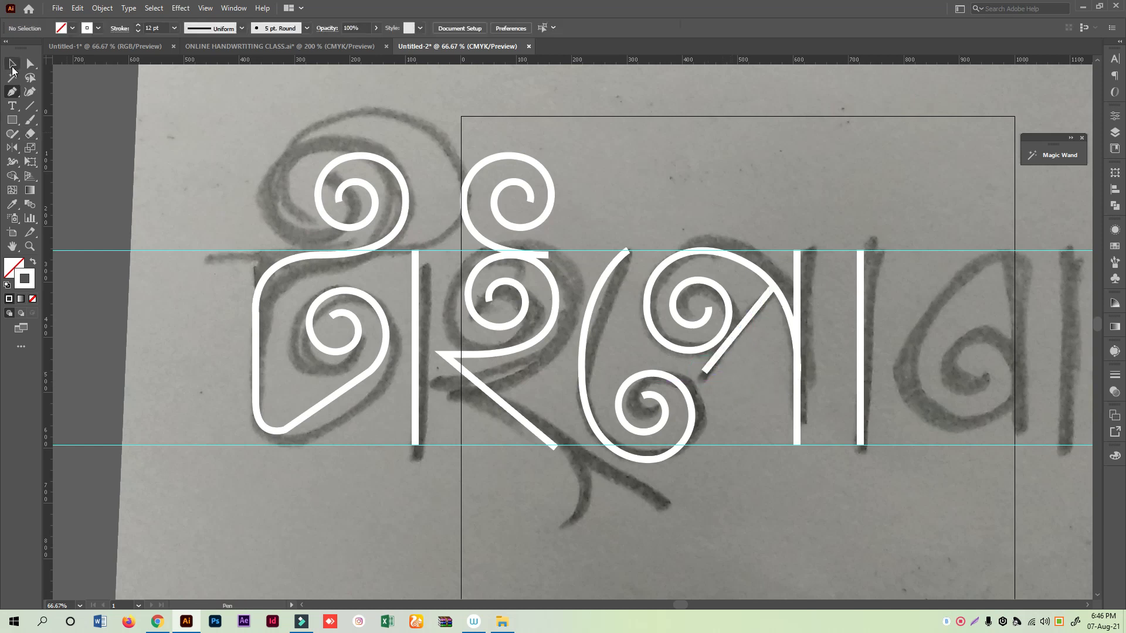
- Copy the arched spiral and vertical stems onto the next letter and the upright after it, fitting the spiral to the sketch
{"action": "left_click_drag", "start_coordinate": [459, 317], "coordinate": [344, 319]}
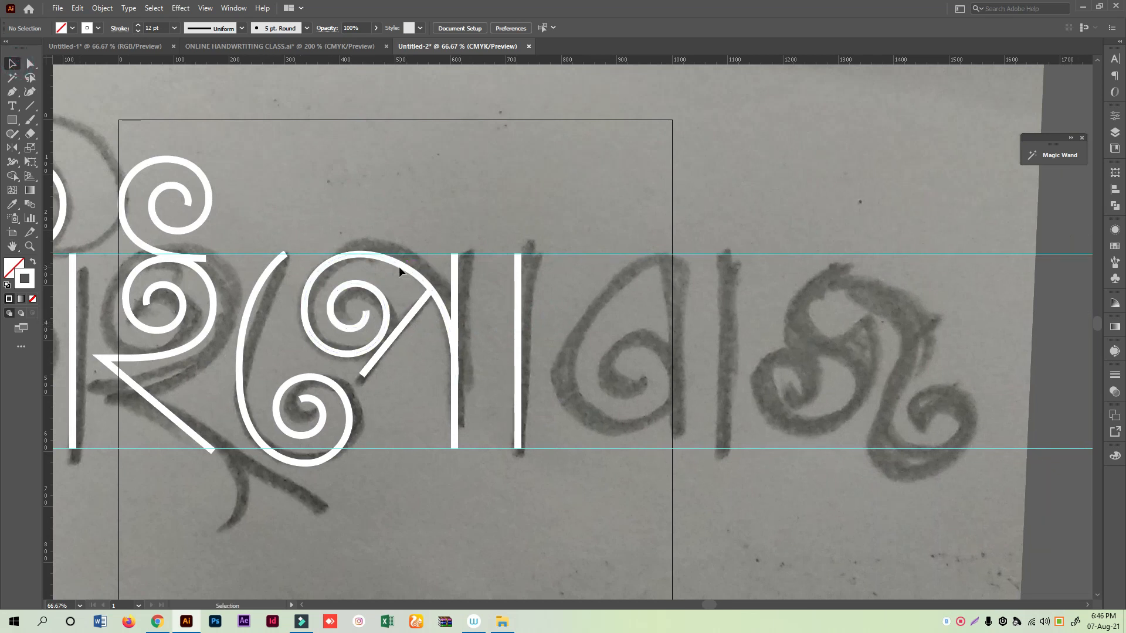
{"action": "mouse_move", "coordinate": [399, 266]}
{"action": "left_mouse_down"}
{"action": "mouse_move", "coordinate": [660, 315]}
{"action": "mouse_move", "coordinate": [695, 309]}
{"action": "mouse_move", "coordinate": [733, 326]}
{"action": "mouse_move", "coordinate": [623, 258]}
{"action": "mouse_move", "coordinate": [613, 263]}
{"action": "left_mouse_up"}
{"action": "left_click_drag", "start_coordinate": [619, 303], "coordinate": [595, 298]}
{"action": "left_click_drag", "start_coordinate": [518, 307], "coordinate": [733, 296]}
- Place spiral copies on the final letter's two curls and draw its upper curves from the peak with the Pen tool
{"action": "left_click_drag", "start_coordinate": [610, 355], "coordinate": [934, 401]}
{"action": "left_click_drag", "start_coordinate": [214, 217], "coordinate": [846, 429], "text": "alt"}
{"action": "key", "text": "a"}
{"action": "left_click_drag", "start_coordinate": [994, 315], "coordinate": [937, 296]}
{"action": "key", "text": "p"}
{"action": "left_click", "coordinate": [842, 263]}
{"action": "left_click_drag", "start_coordinate": [818, 326], "coordinate": [887, 354]}
- Join the final letter's curves at a sharp inner point and reshape the handles around it with the Anchor Point tool
{"action": "key", "text": "a"}
{"action": "left_click_drag", "start_coordinate": [817, 326], "coordinate": [861, 319]}
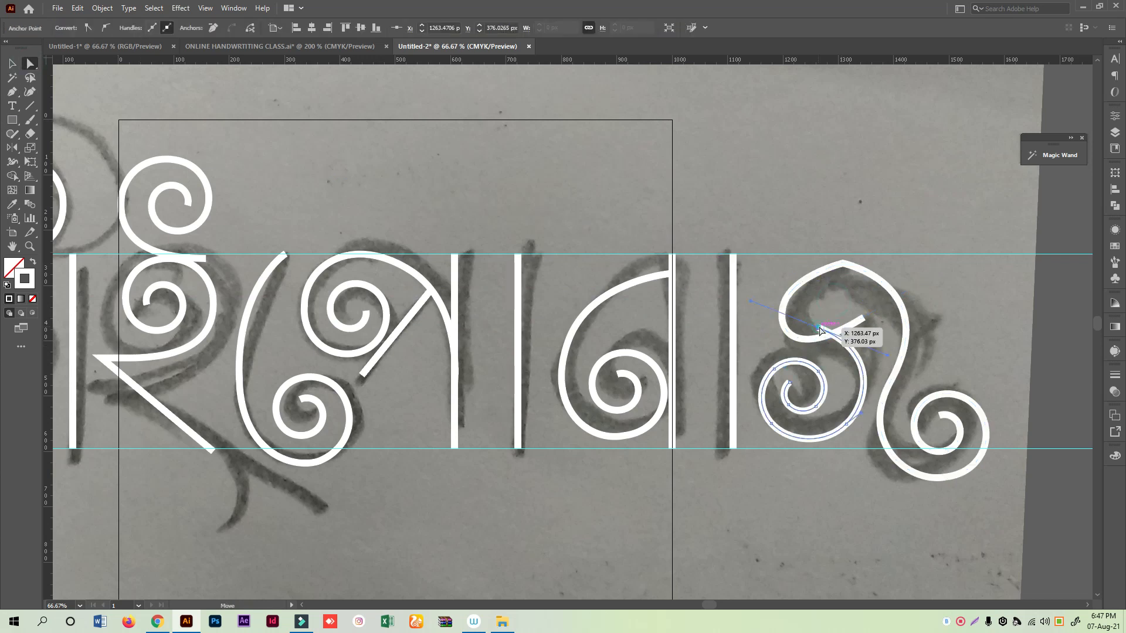
{"action": "left_click_drag", "start_coordinate": [887, 354], "coordinate": [894, 361]}
{"action": "right_click", "coordinate": [856, 293]}
{"action": "left_click", "coordinate": [879, 417]}
{"action": "left_click_drag", "start_coordinate": [12, 92], "coordinate": [12, 92]}
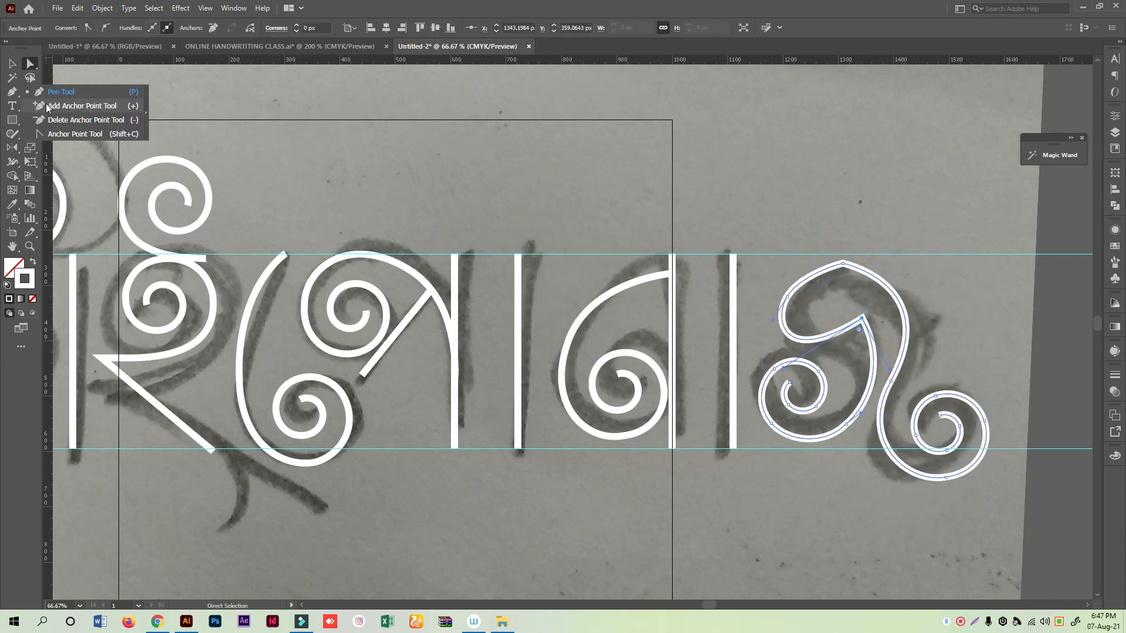
{"action": "left_click_drag", "start_coordinate": [824, 343], "coordinate": [826, 342]}
{"action": "left_click_drag", "start_coordinate": [893, 380], "coordinate": [857, 439]}
{"action": "left_click", "coordinate": [779, 495]}
- Move the complete lettering onto the white artboard and make its strokes black
{"action": "key", "text": "ctrl+minus"}
{"action": "key", "text": "ctrl+minus"}
{"action": "key", "text": "ctrl+a"}
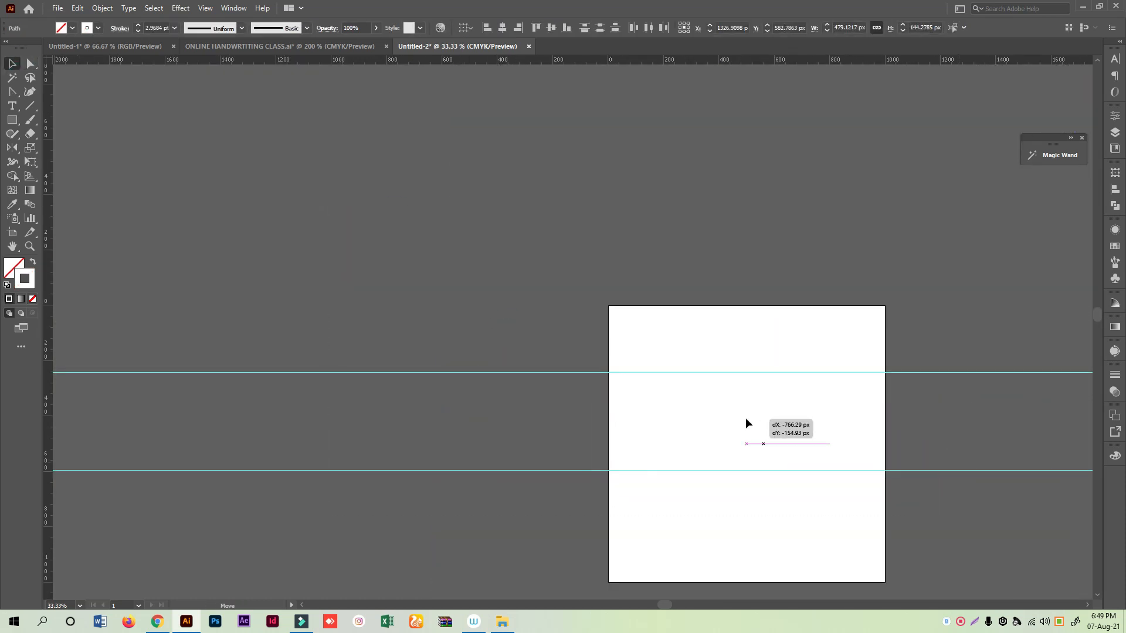
{"action": "left_click_drag", "start_coordinate": [638, 336], "coordinate": [386, 248]}
{"action": "key", "text": "ctrl+plus"}
{"action": "key", "text": "ctrl+plus"}
{"action": "key", "text": "ctrl+plus"}
{"action": "key", "text": "ctrl+plus"}
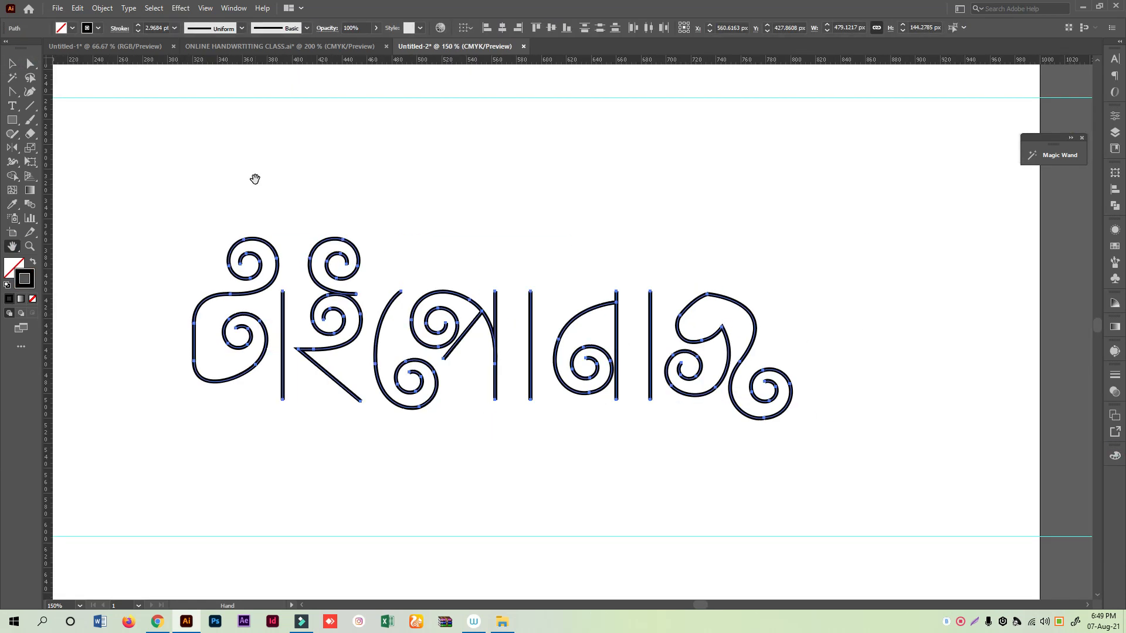
{"action": "key", "text": "ctrl+plus"}
{"action": "key", "text": "ctrl+shift+a"}
- Adjust the ই's lower bowl curve and move the end of its diagonal stroke further down
{"action": "key", "text": "a"}
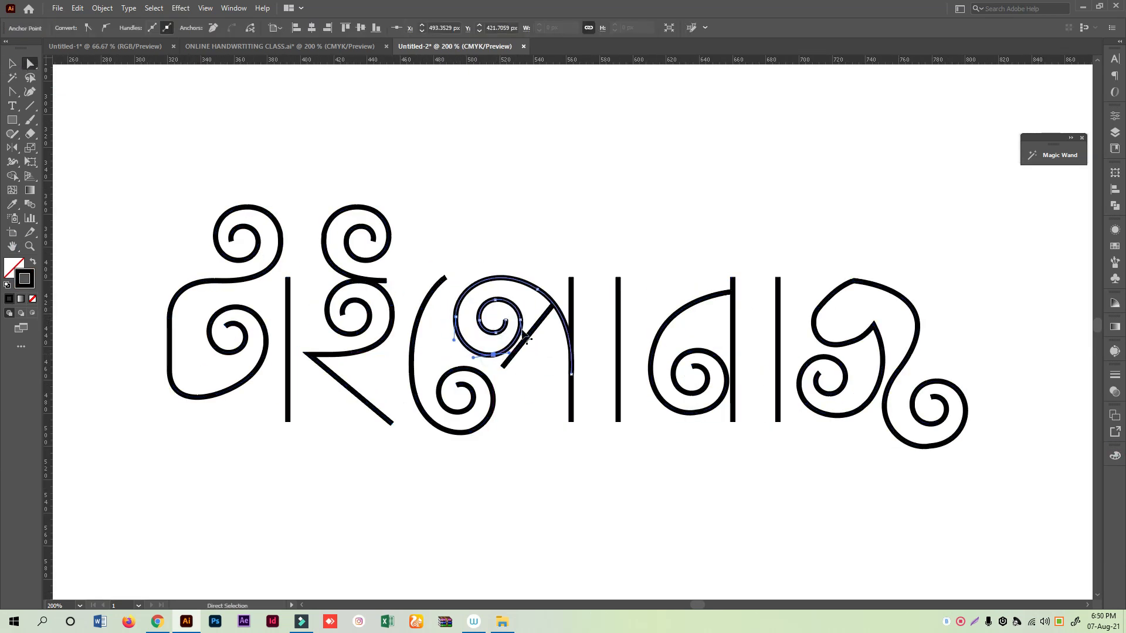
{"action": "left_click", "coordinate": [330, 355]}
{"action": "left_click_drag", "start_coordinate": [452, 355], "coordinate": [405, 306]}
{"action": "left_click_drag", "start_coordinate": [392, 423], "coordinate": [389, 435]}
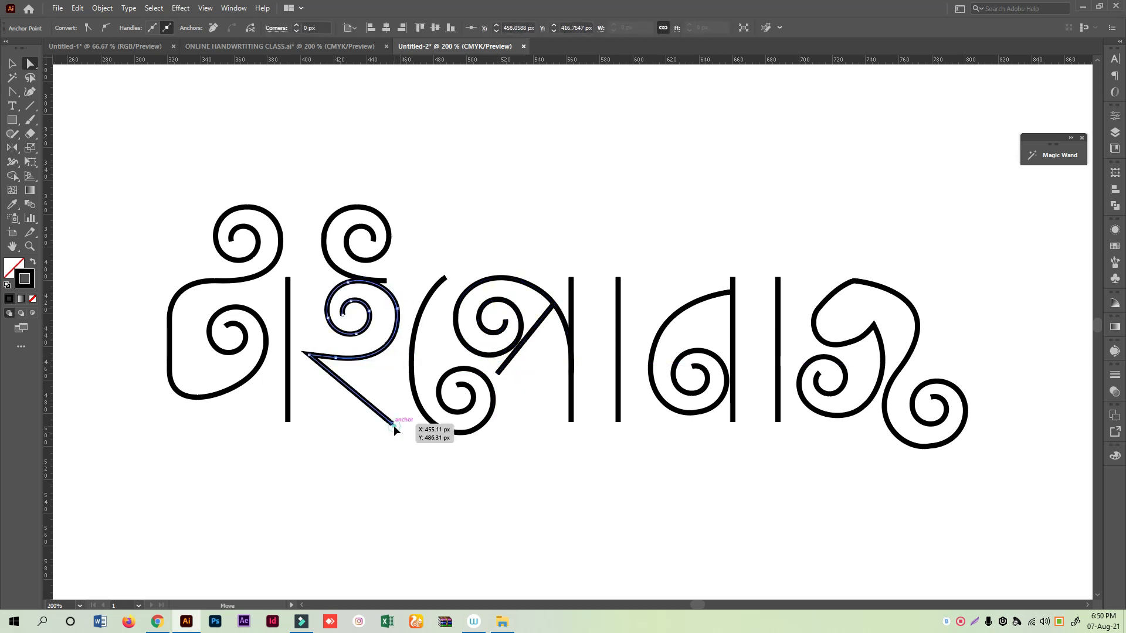
{"action": "key", "text": "v"}
- Raise the spiral above the ই slightly, shorten its tail, and narrow the ই's bowl beneath it
{"action": "left_click", "coordinate": [389, 434]}
{"action": "left_click", "coordinate": [372, 233]}
{"action": "key", "text": "a"}
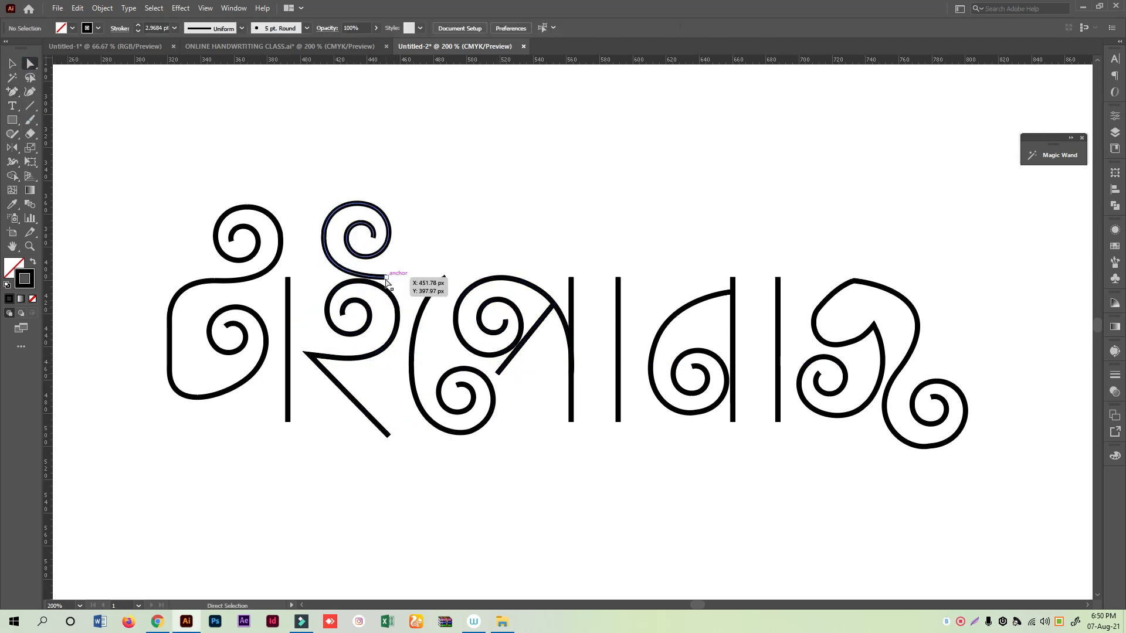
{"action": "left_click_drag", "start_coordinate": [394, 313], "coordinate": [394, 313]}
- Narrow the first letter by moving the anchors of its outer vertical side inward
{"action": "left_click", "coordinate": [168, 284]}
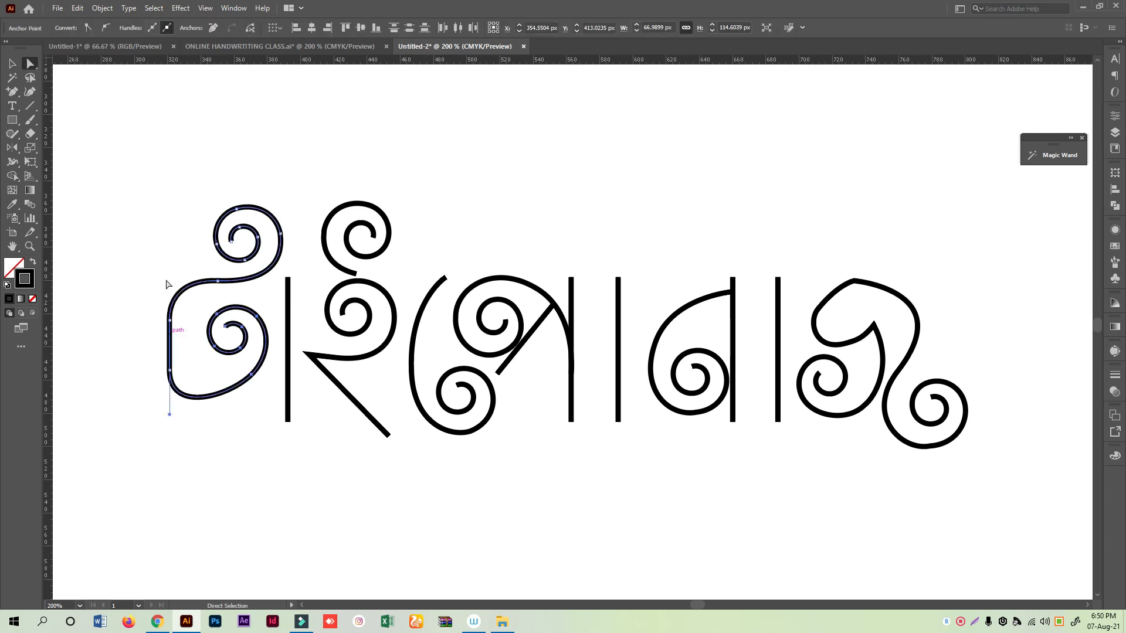
{"action": "left_click_drag", "start_coordinate": [168, 281], "coordinate": [179, 281]}
{"action": "left_click", "coordinate": [262, 464]}
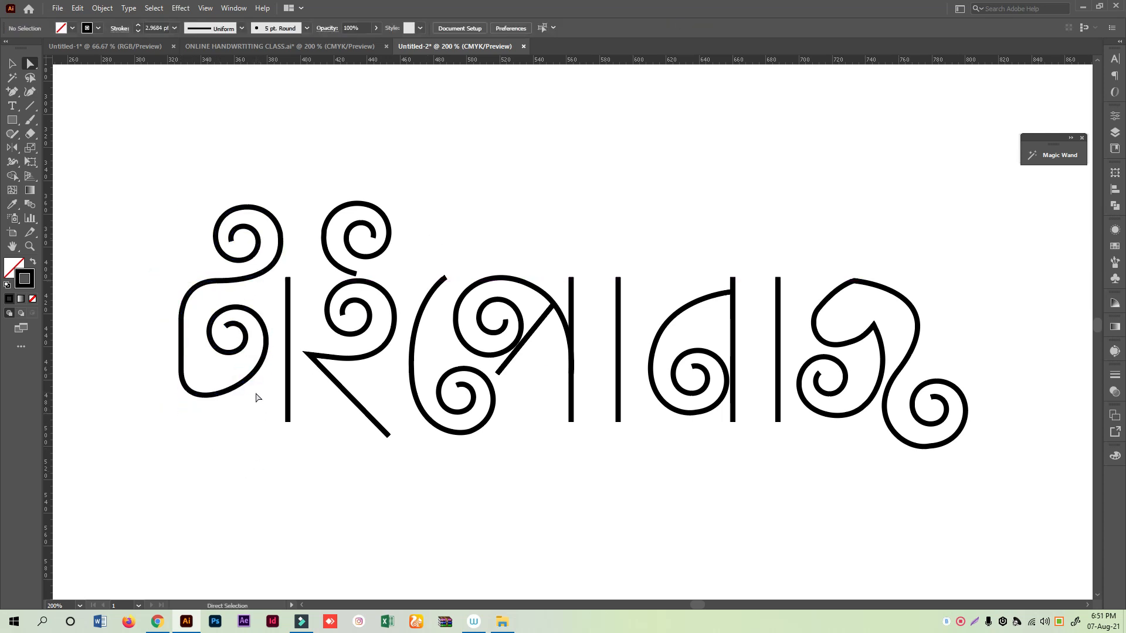
- Draw a horizontal headline from the প's stem past the final letter, and add another over the first two letters
{"action": "key", "text": "p"}
{"action": "left_click", "coordinate": [569, 277]}
{"action": "left_click", "coordinate": [946, 277]}
{"action": "key", "text": "a"}
{"action": "left_click_drag", "start_coordinate": [693, 282], "coordinate": [250, 283]}
- Raise the first letter's top to the headline and extend the tail of the spiral above the ই into an upward flick
{"action": "left_click_drag", "start_coordinate": [148, 168], "coordinate": [289, 284]}
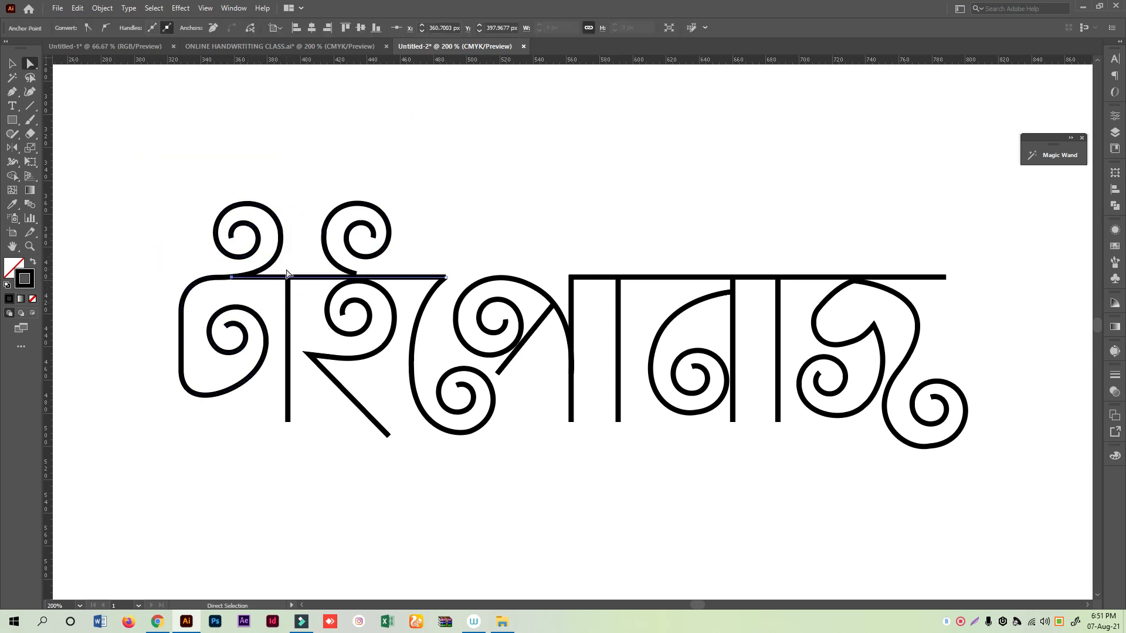
{"action": "left_click", "coordinate": [406, 265]}
{"action": "left_click", "coordinate": [13, 90]}
{"action": "left_click", "coordinate": [12, 63]}
{"action": "left_click", "coordinate": [529, 204]}
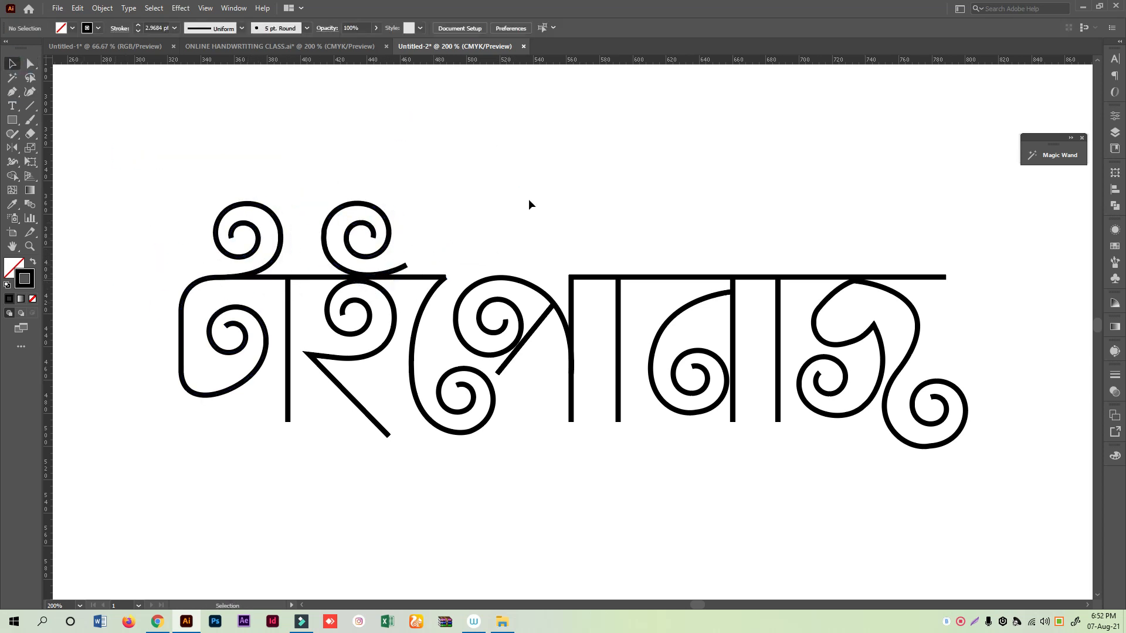
- Bring the ব-shaped letter's curve up to the headline at its stem and refine the final letter's upper curve
{"action": "left_click", "coordinate": [731, 288]}
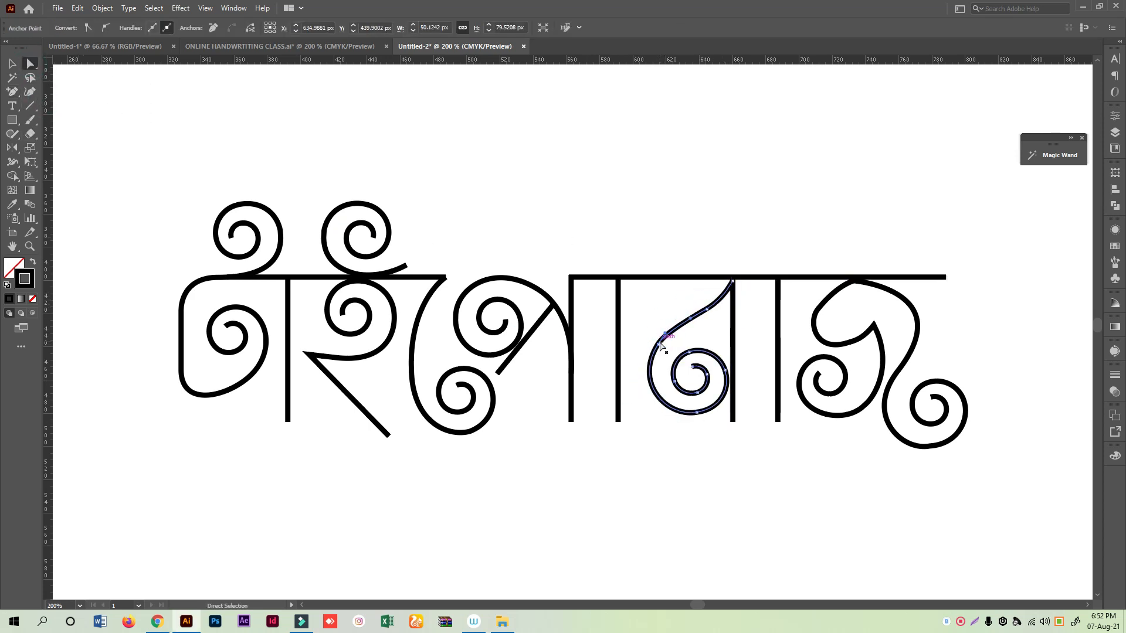
{"action": "left_click", "coordinate": [840, 287]}
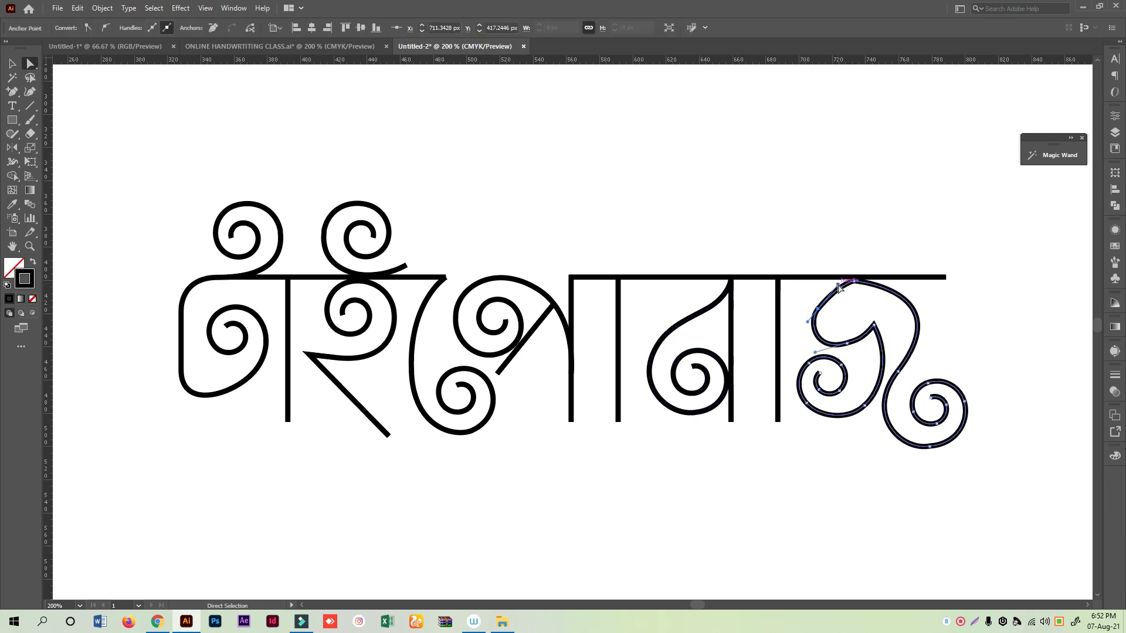
{"action": "left_click", "coordinate": [467, 231]}
- Thicken all the lettering's strokes with rounded ends and adjust the spacing between the letters
{"action": "left_click_drag", "start_coordinate": [146, 155], "coordinate": [977, 497]}
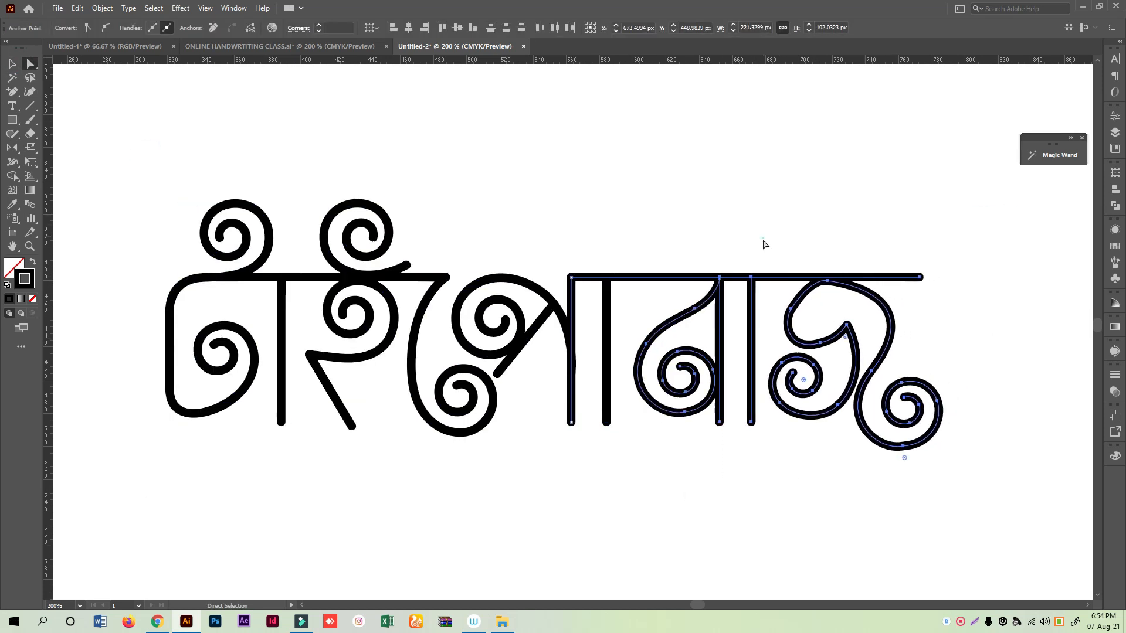
{"action": "left_click", "coordinate": [322, 114]}
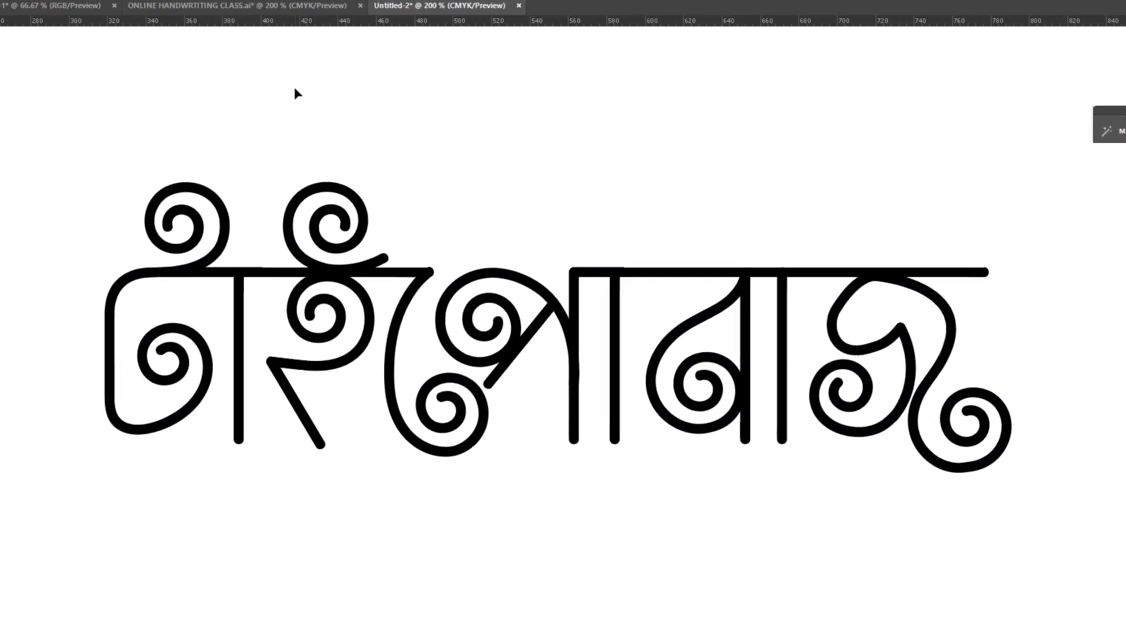